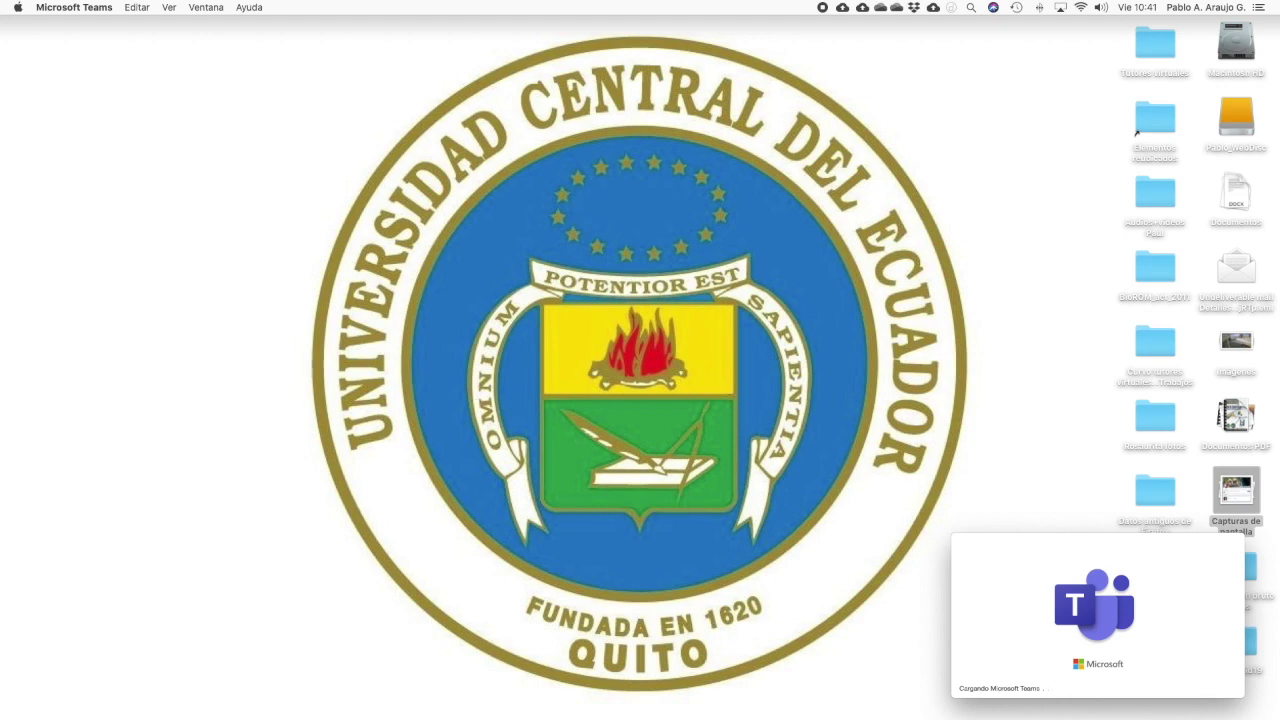
# Launch Microsoft Teams on the macOS desktop and let its loading window appear
pyautogui.moveTo(1228, 700)
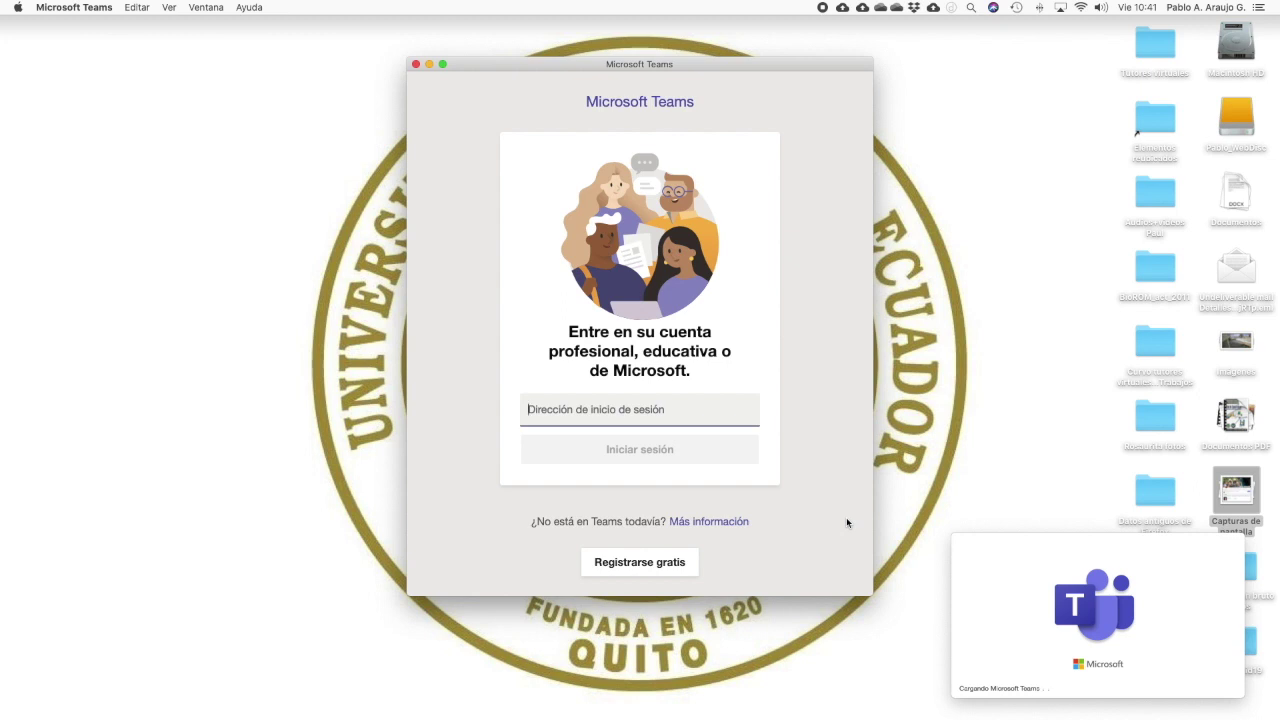
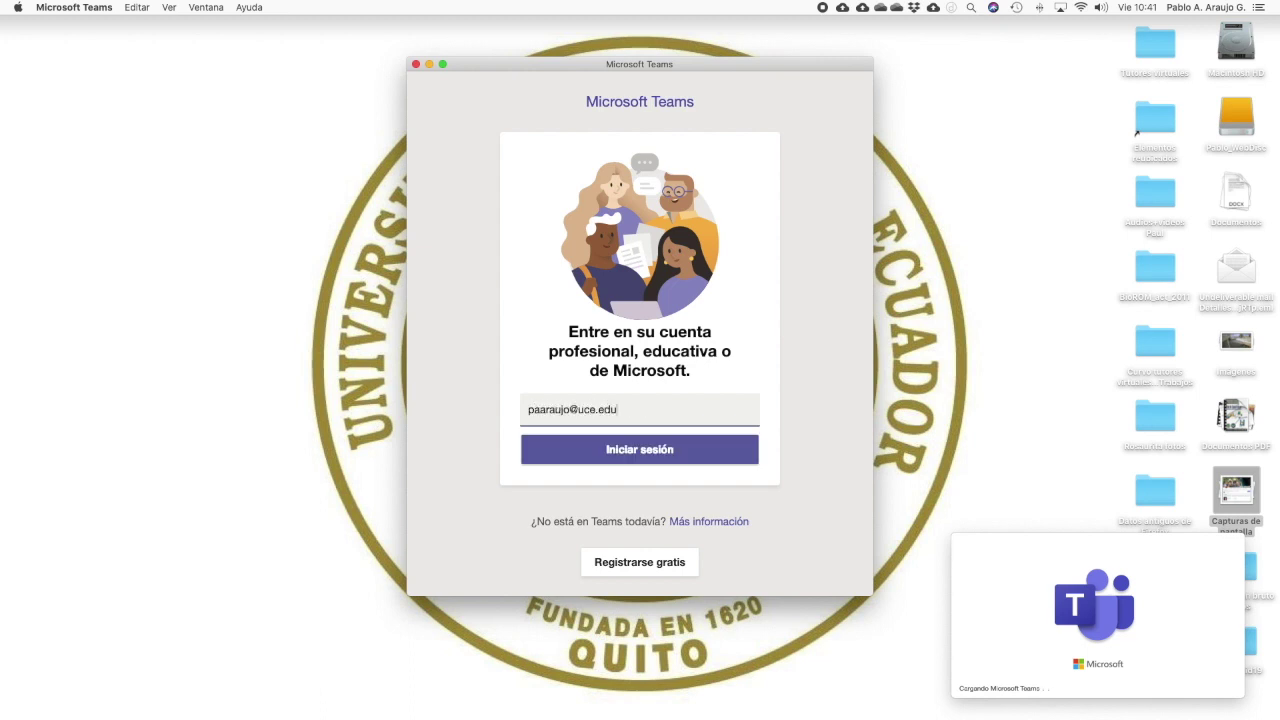
# Sign in to Teams with the university work e-mail and its password on the UCE page
pyautogui.click(646, 455)
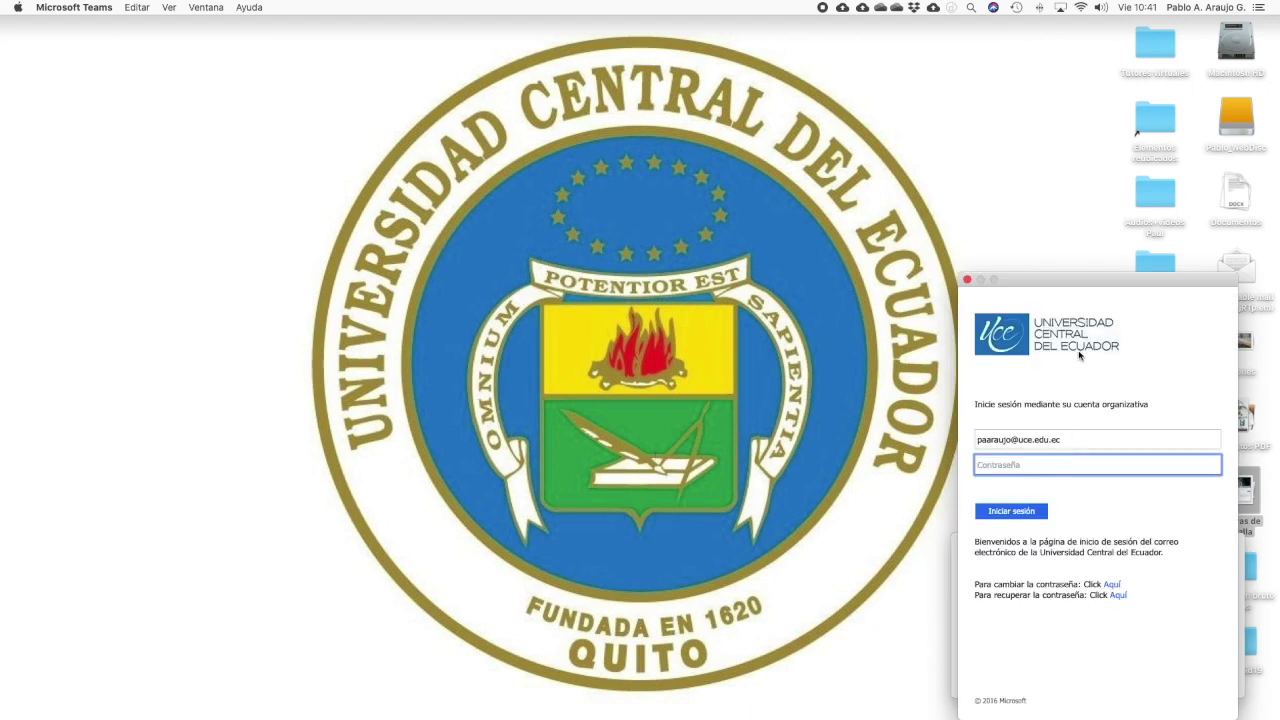
pyautogui.moveTo(1079, 283); pyautogui.dragTo(611, 148)
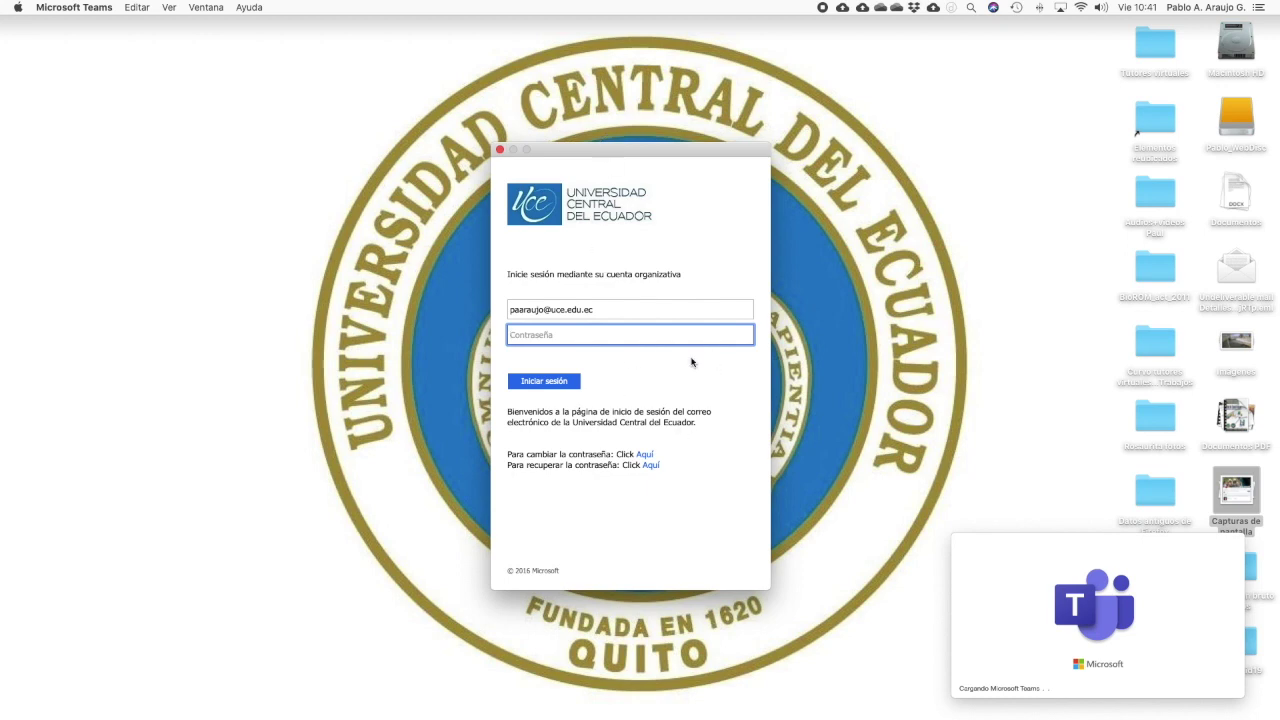
pyautogui.write('••••••••••••••••')
pyautogui.click(560, 384)
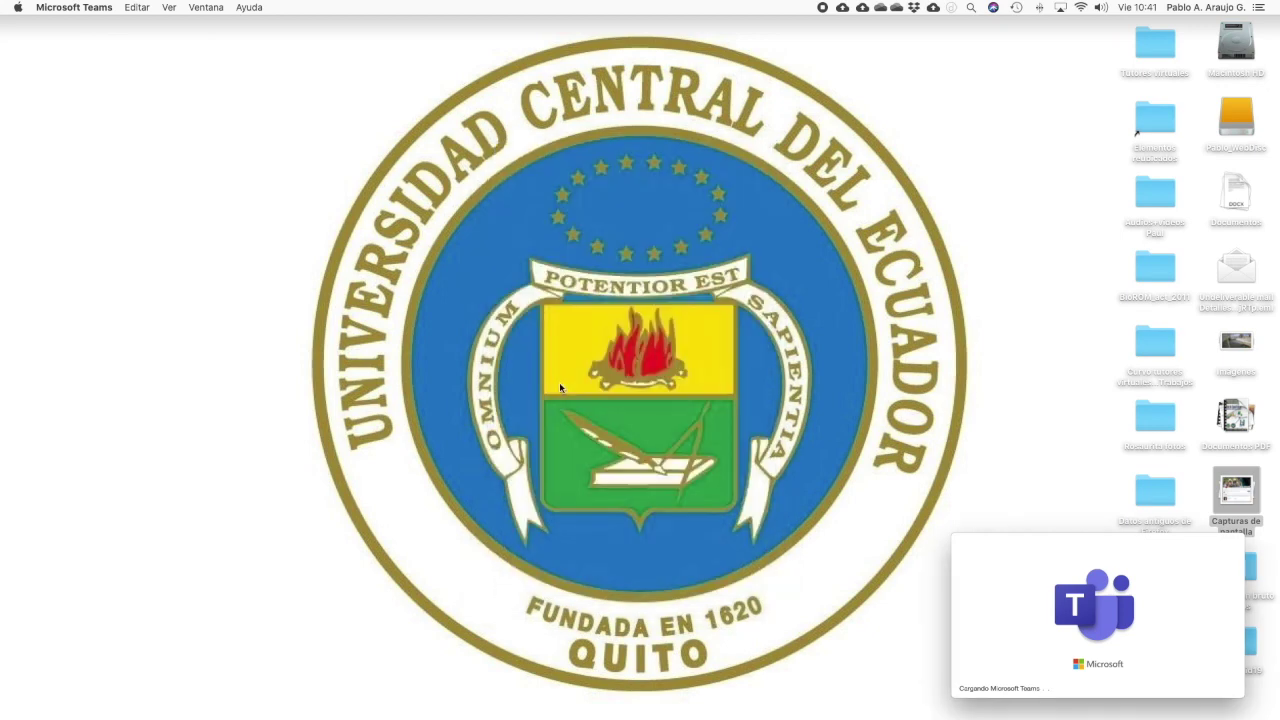
# Wait for Teams to finish loading to the Equipos page listing three existing teams
pyautogui.moveTo(1037, 546); pyautogui.dragTo(572, 334)
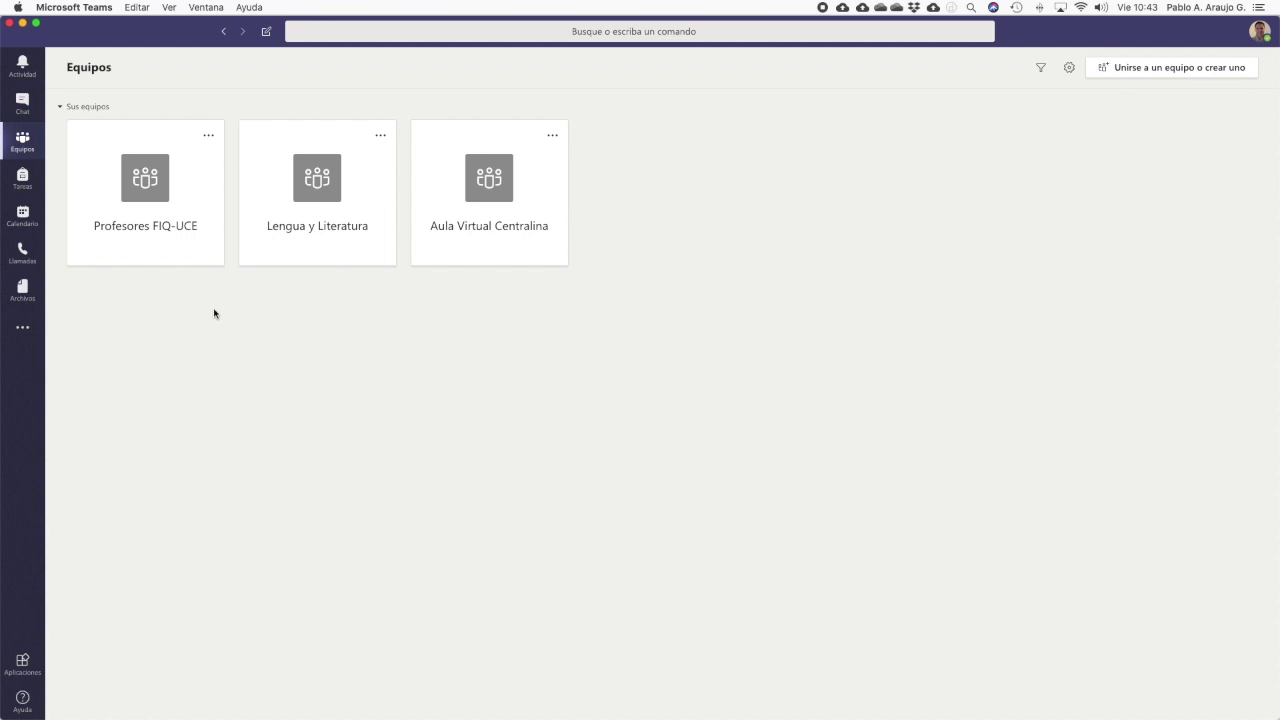
# Go to the 'Unirse a un equipo o crear uno' page from the Equipos view
pyautogui.click(1204, 74)
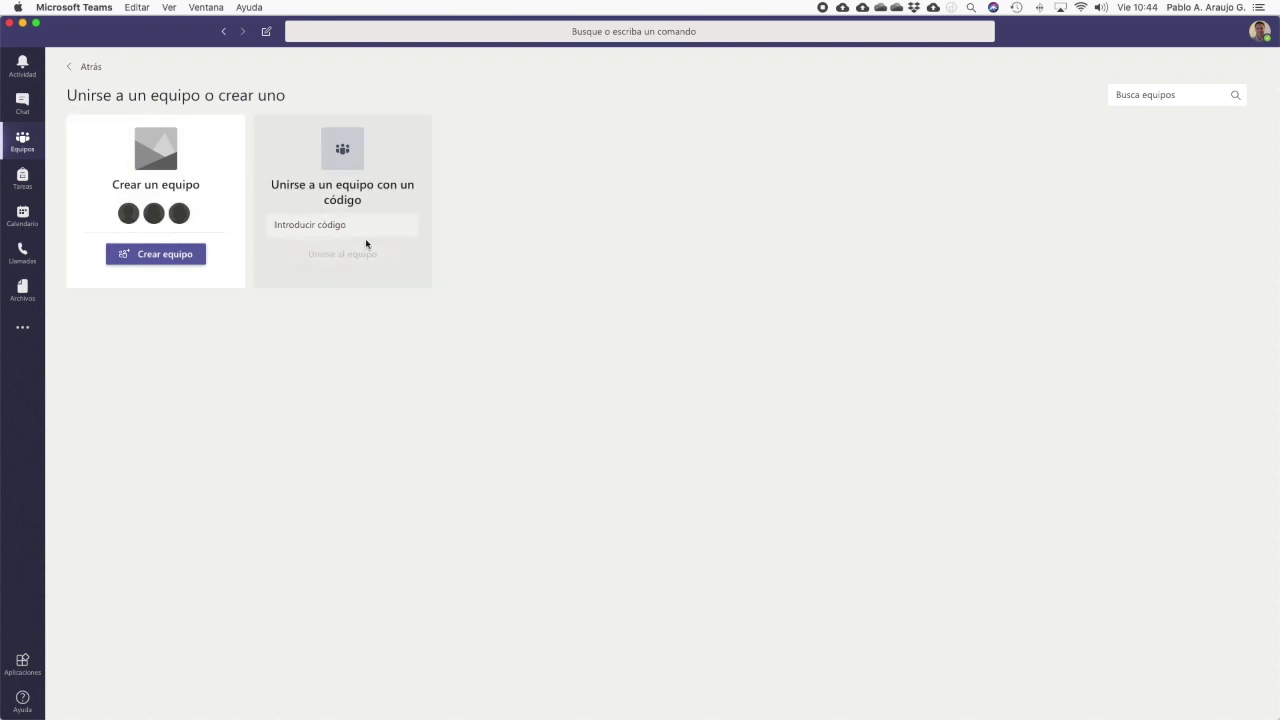
# Start a new team to bring up the Clase, PLC, Docentes and Otros team types
pyautogui.click(170, 258)
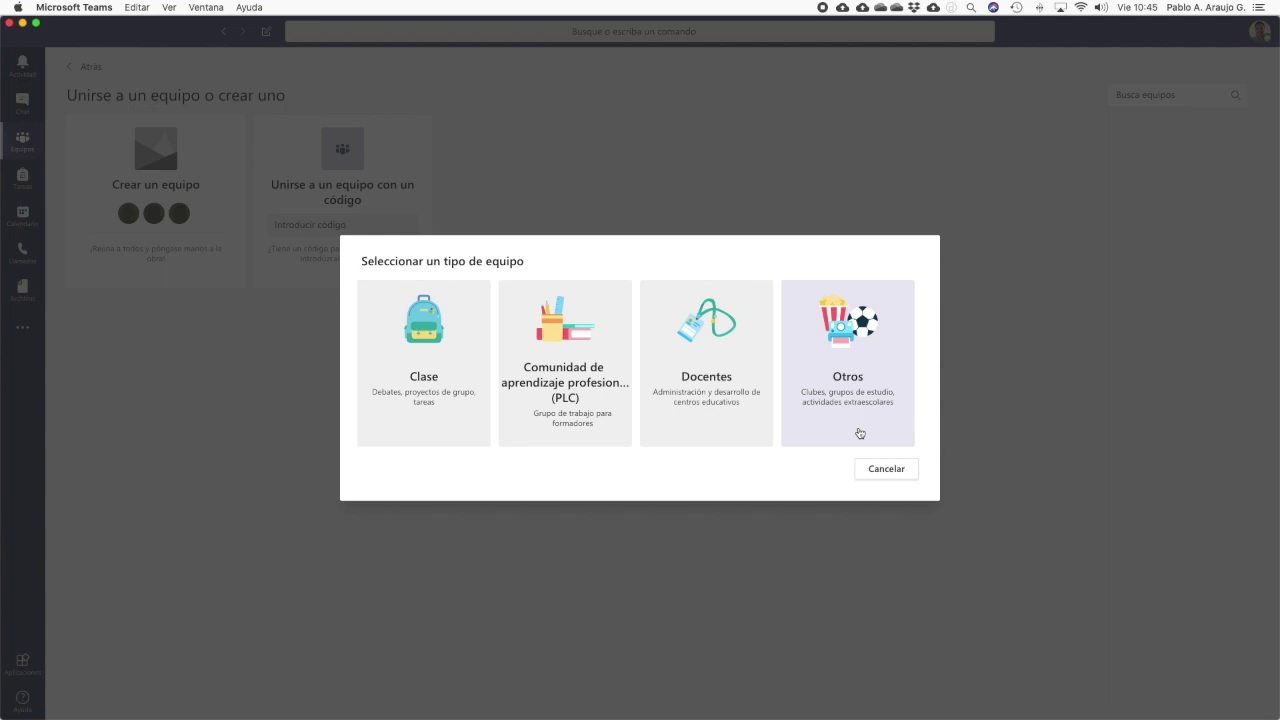
# Choose the Clase team type and name the team 'Clase de Prueba'
pyautogui.click(428, 432)
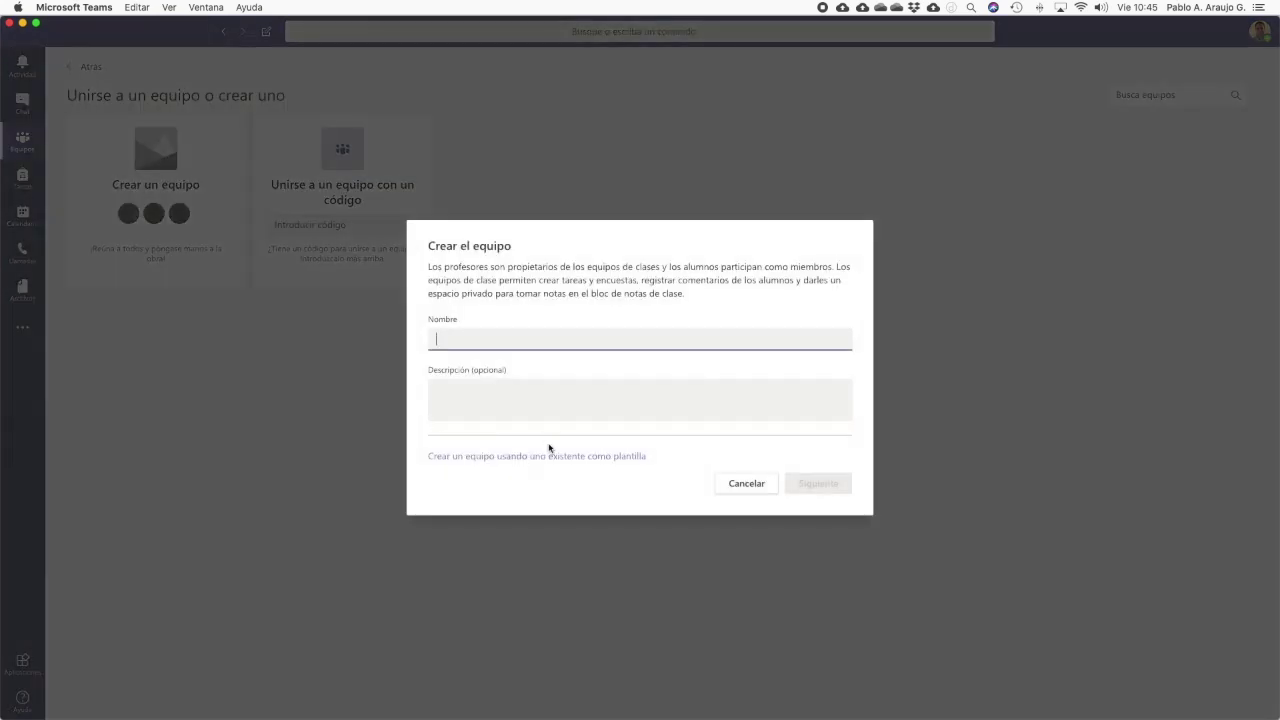
pyautogui.write('Clase de Prueba')
# Describe the team as a test group for managing Teams and create it
pyautogui.click(548, 403)
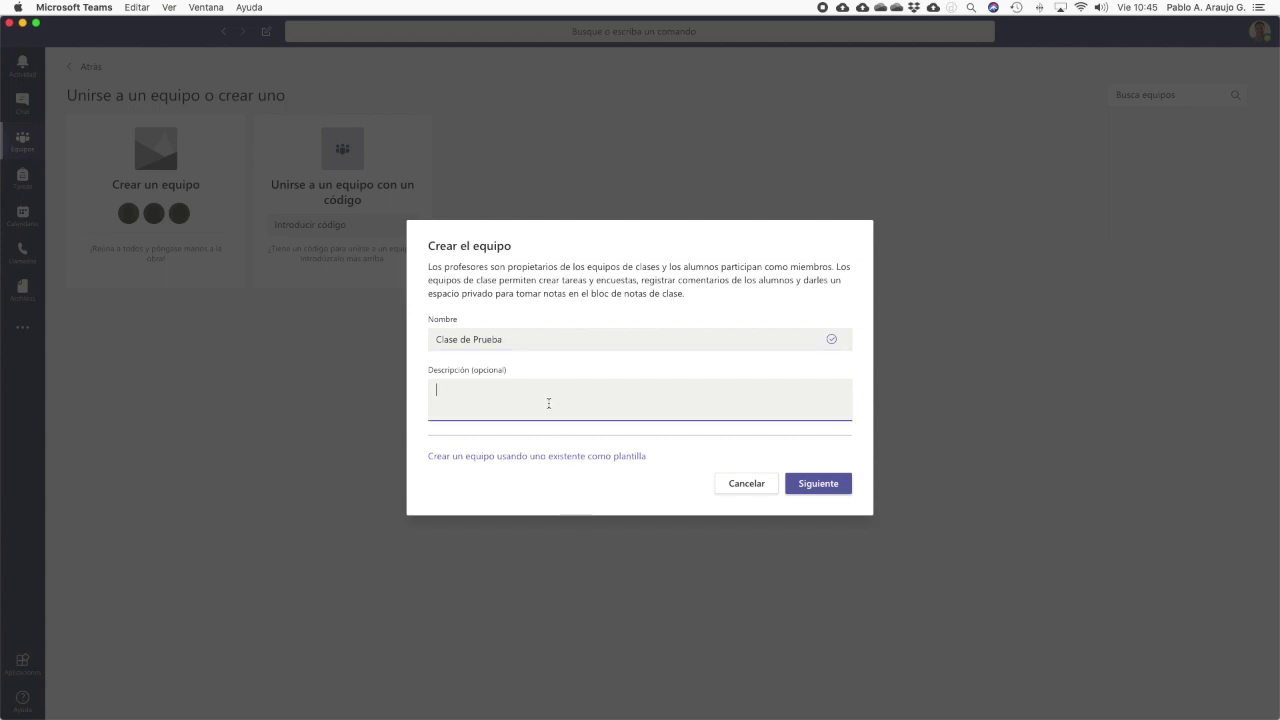
pyautogui.write('Este es un grupo de prueba de manejo de Teams')
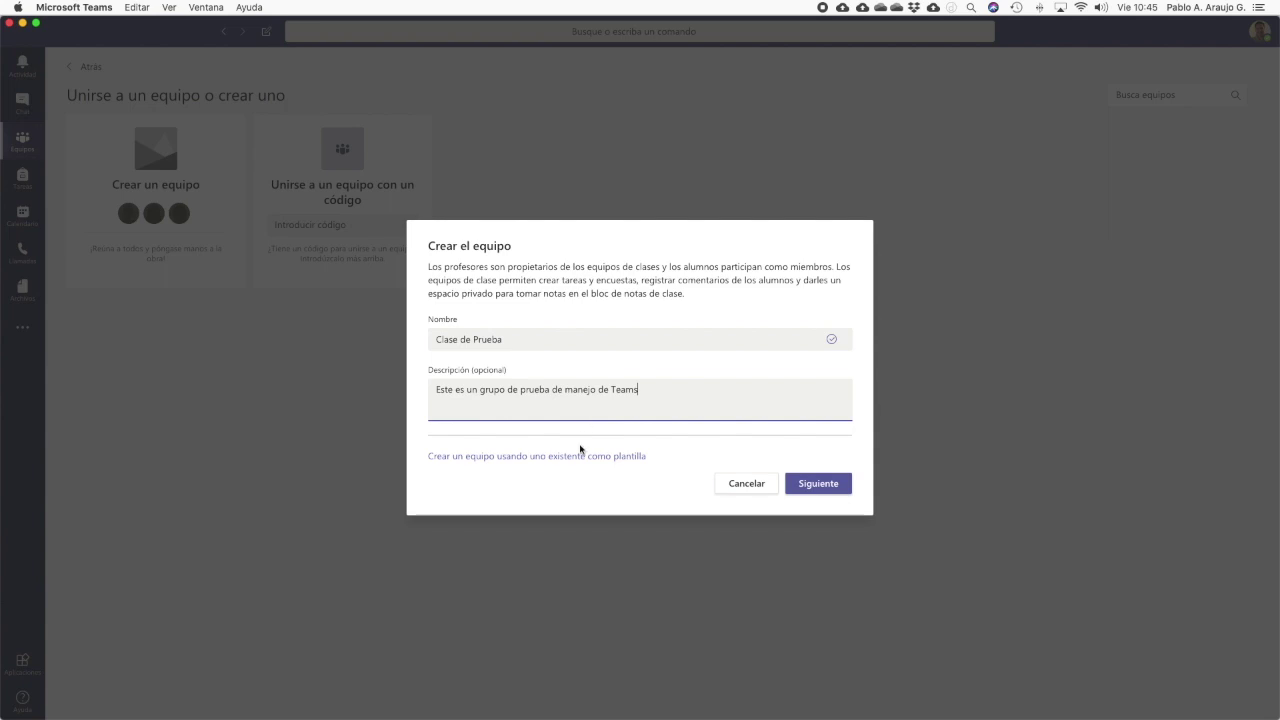
pyautogui.click(840, 487)
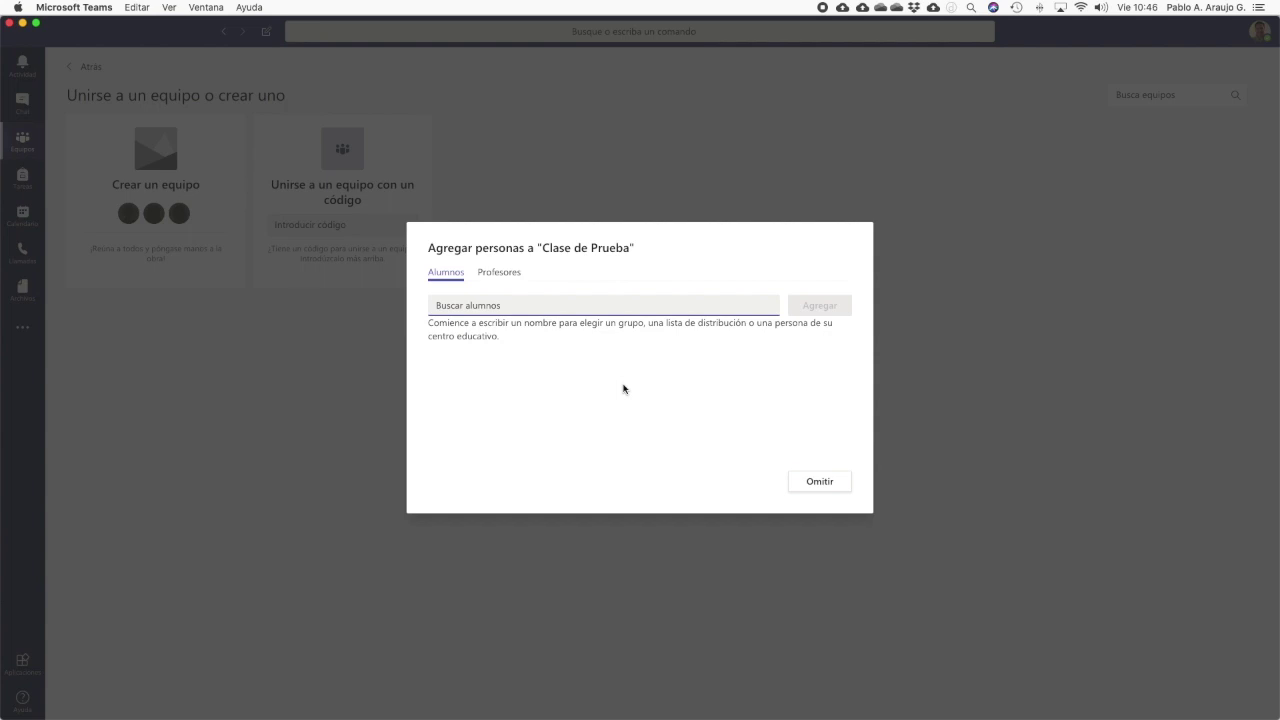
# Search for three students by name and add them to the class
pyautogui.write('cha')
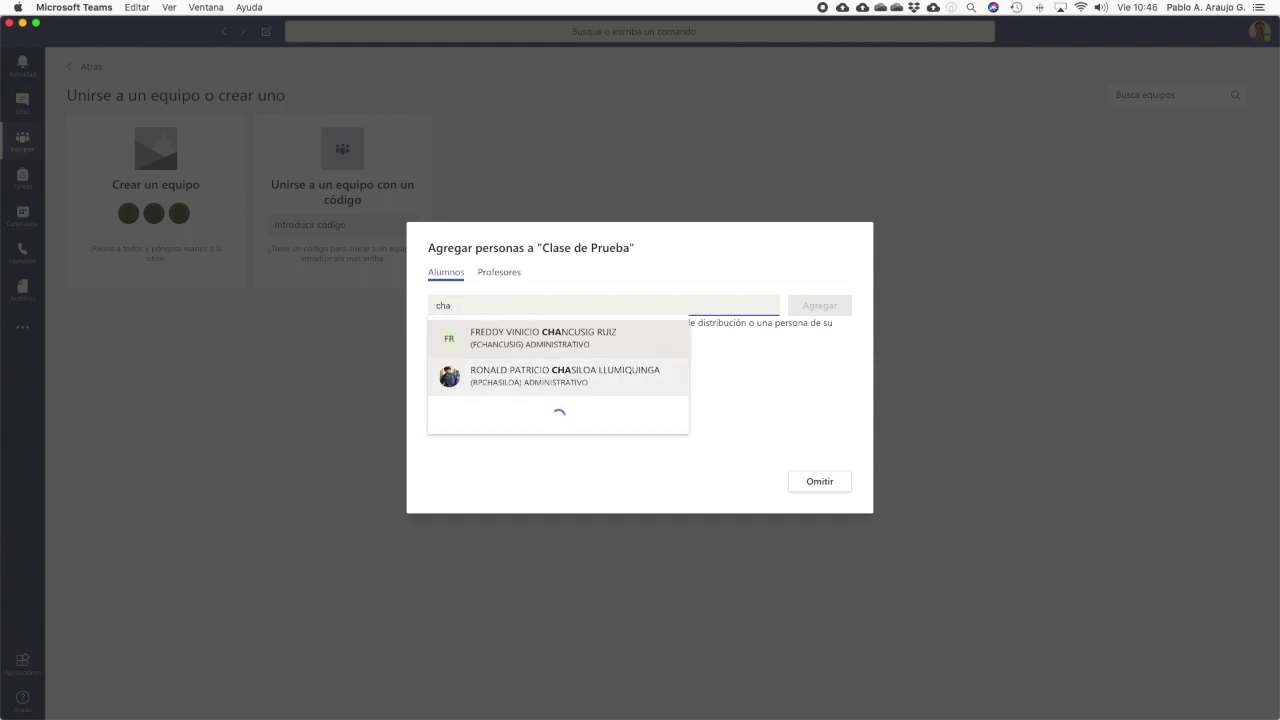
pyautogui.click(626, 345)
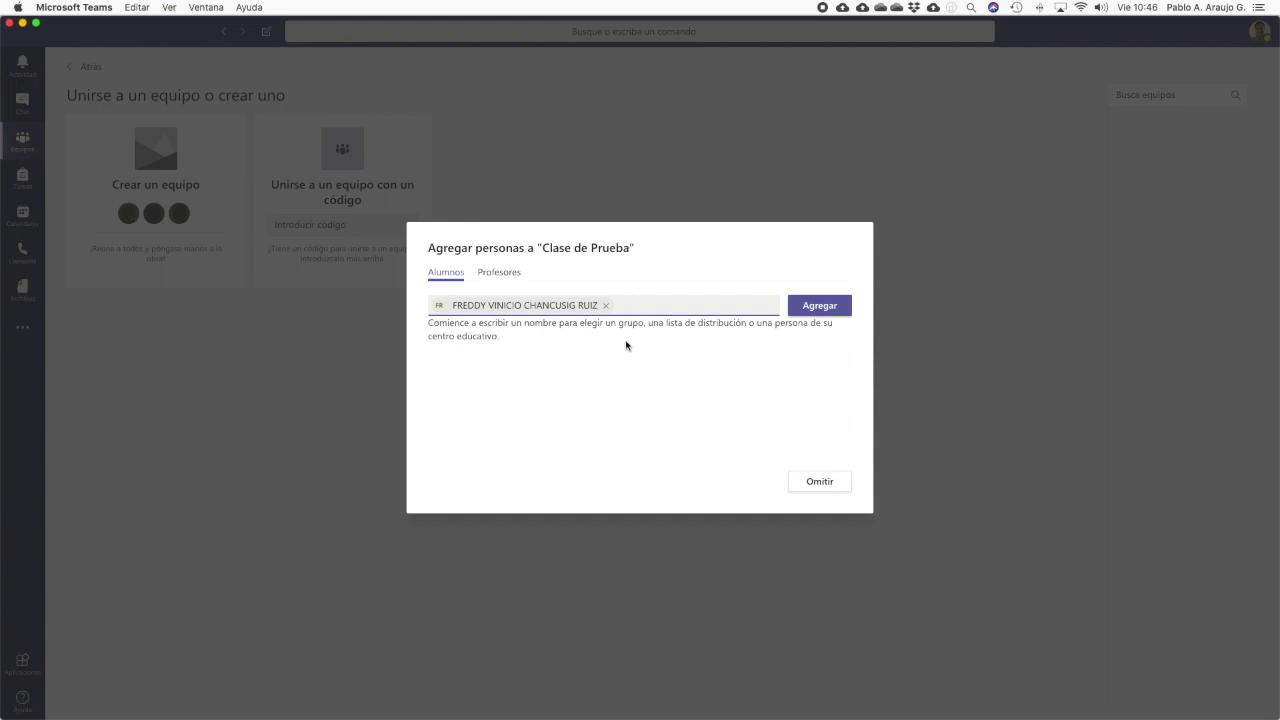
pyautogui.write('diego')
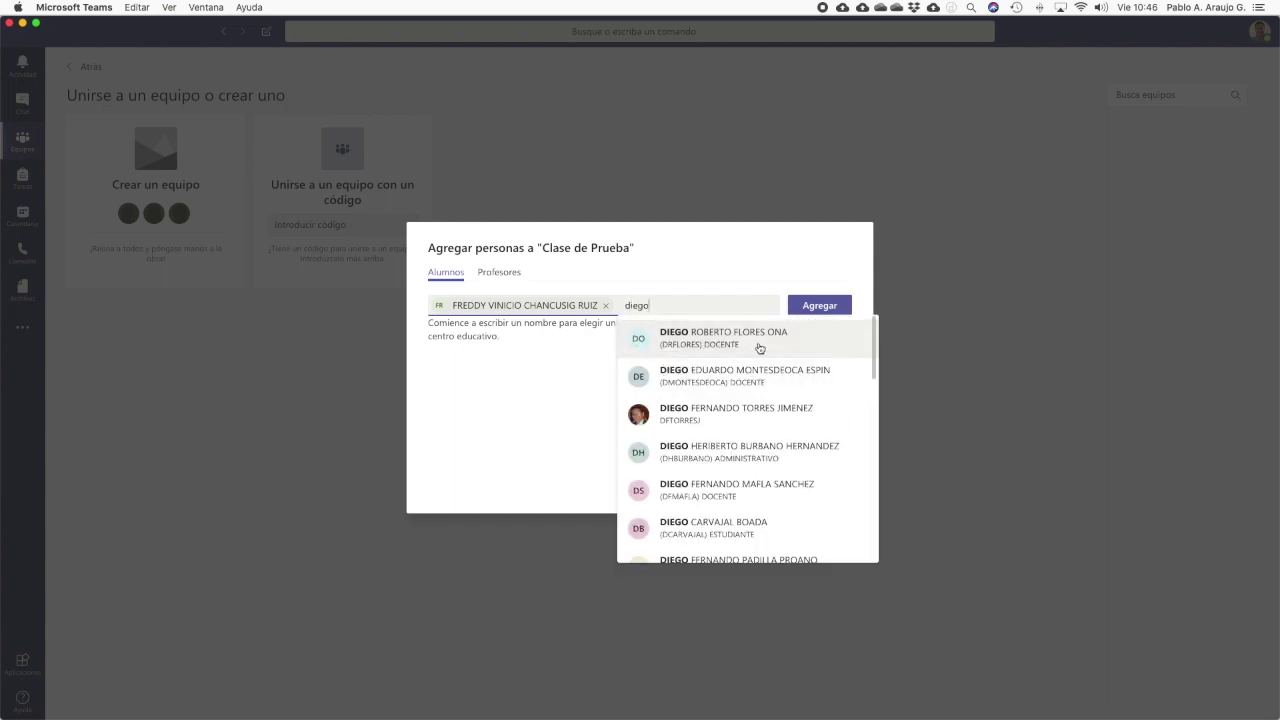
pyautogui.click(790, 424)
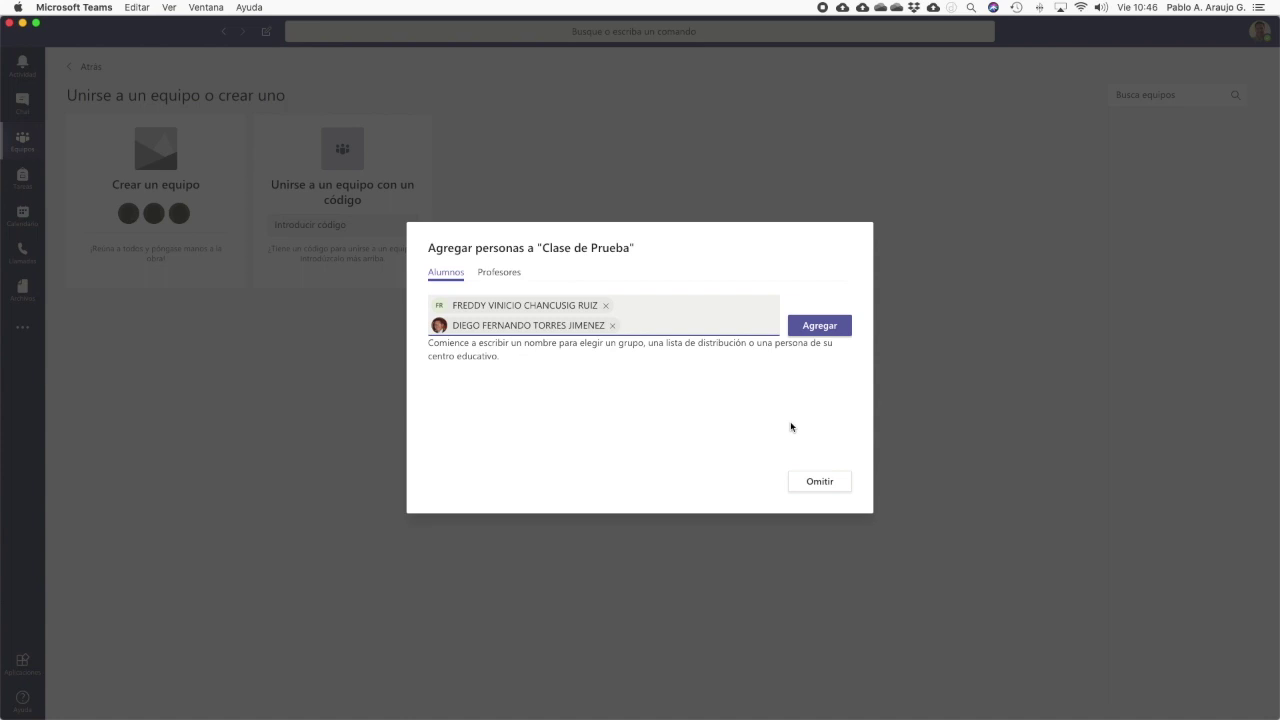
pyautogui.write('aemon')
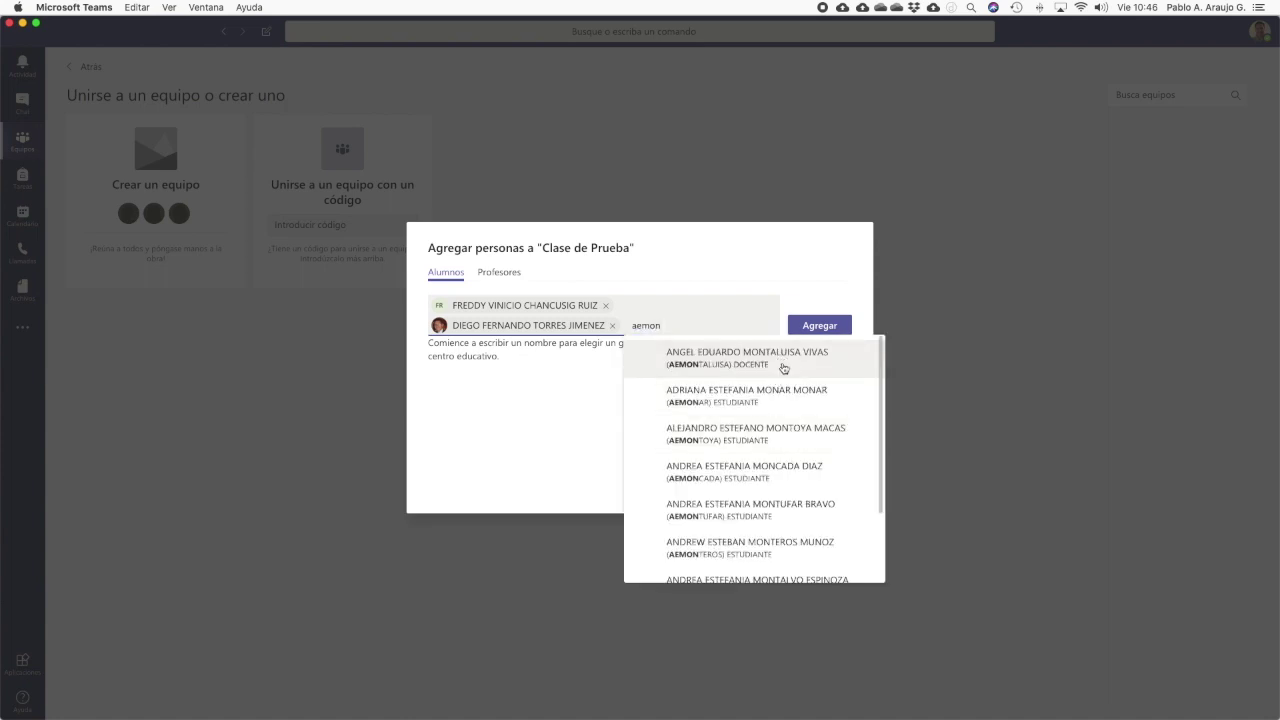
pyautogui.click(783, 366)
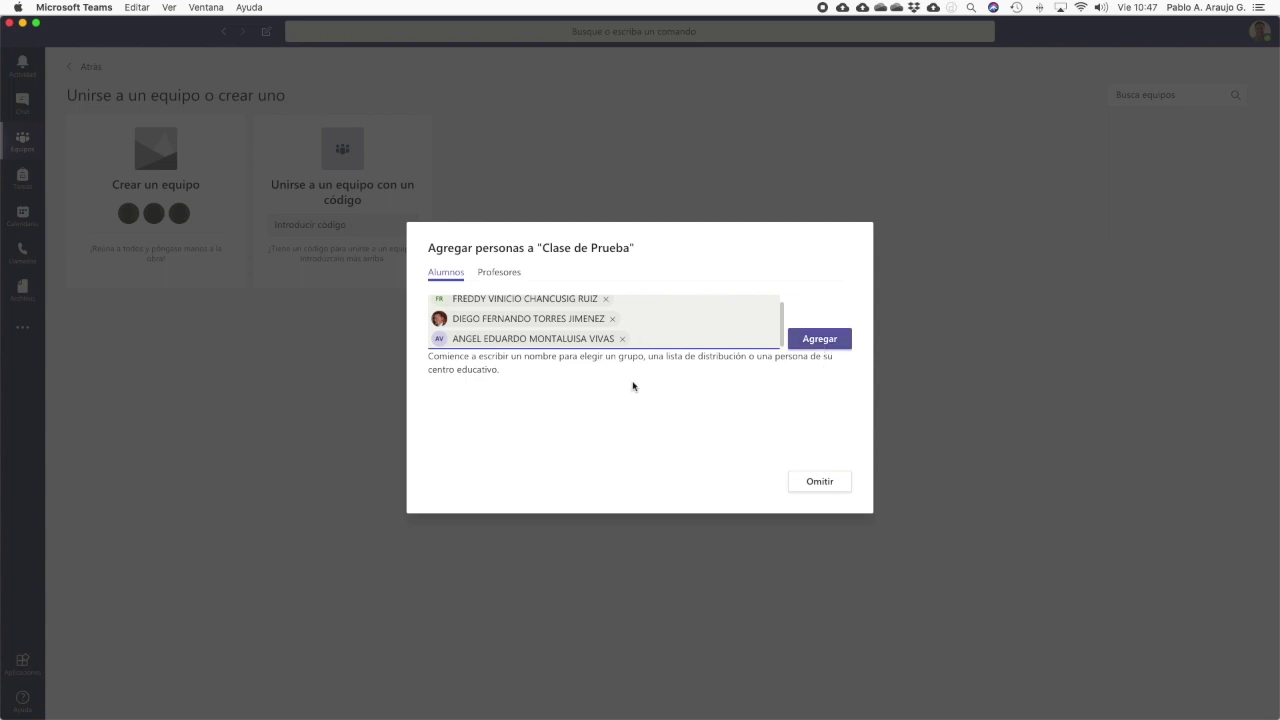
pyautogui.click(811, 341)
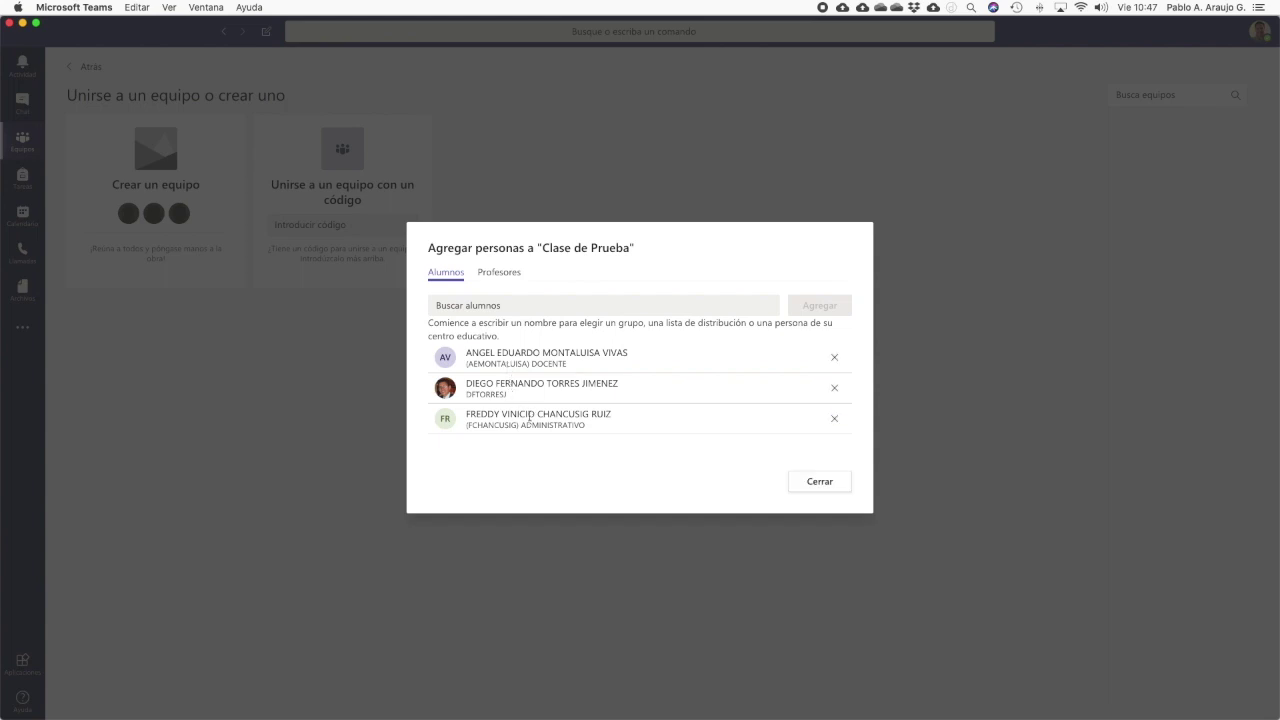
# On the Profesores tab, add two teachers found by name, then close the window
pyautogui.click(494, 272)
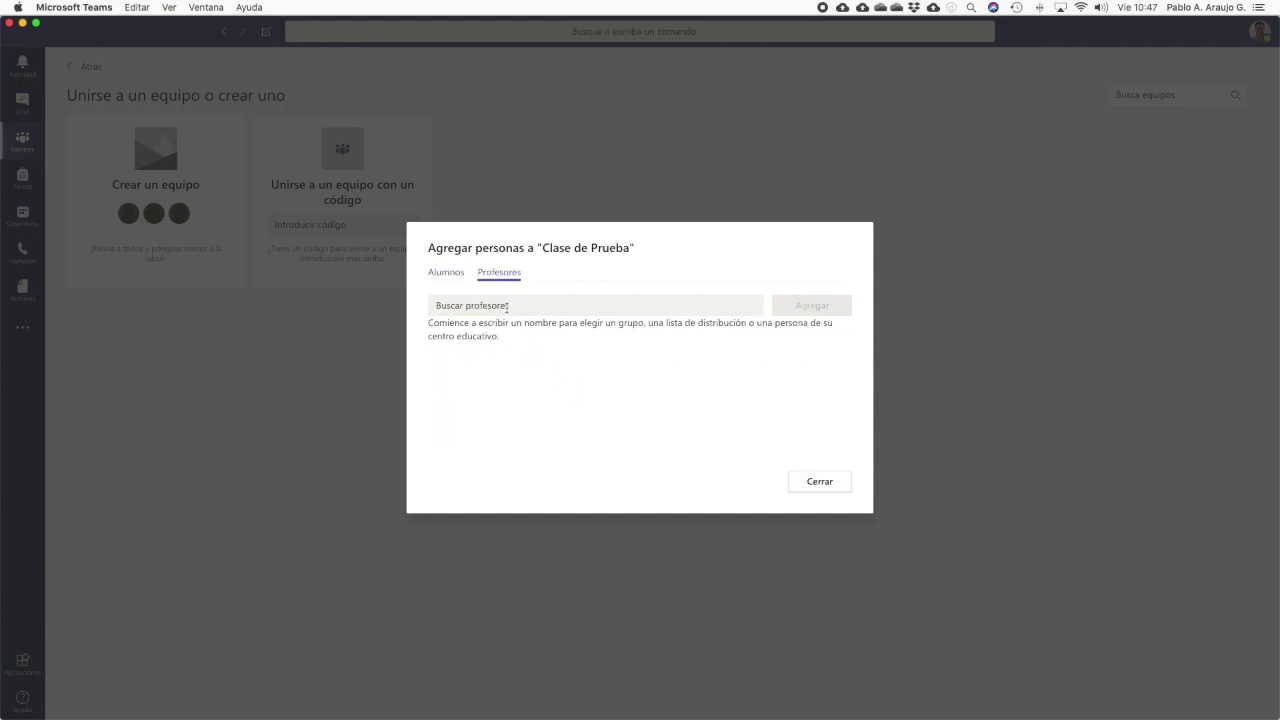
pyautogui.click(507, 305)
pyautogui.write('gina')
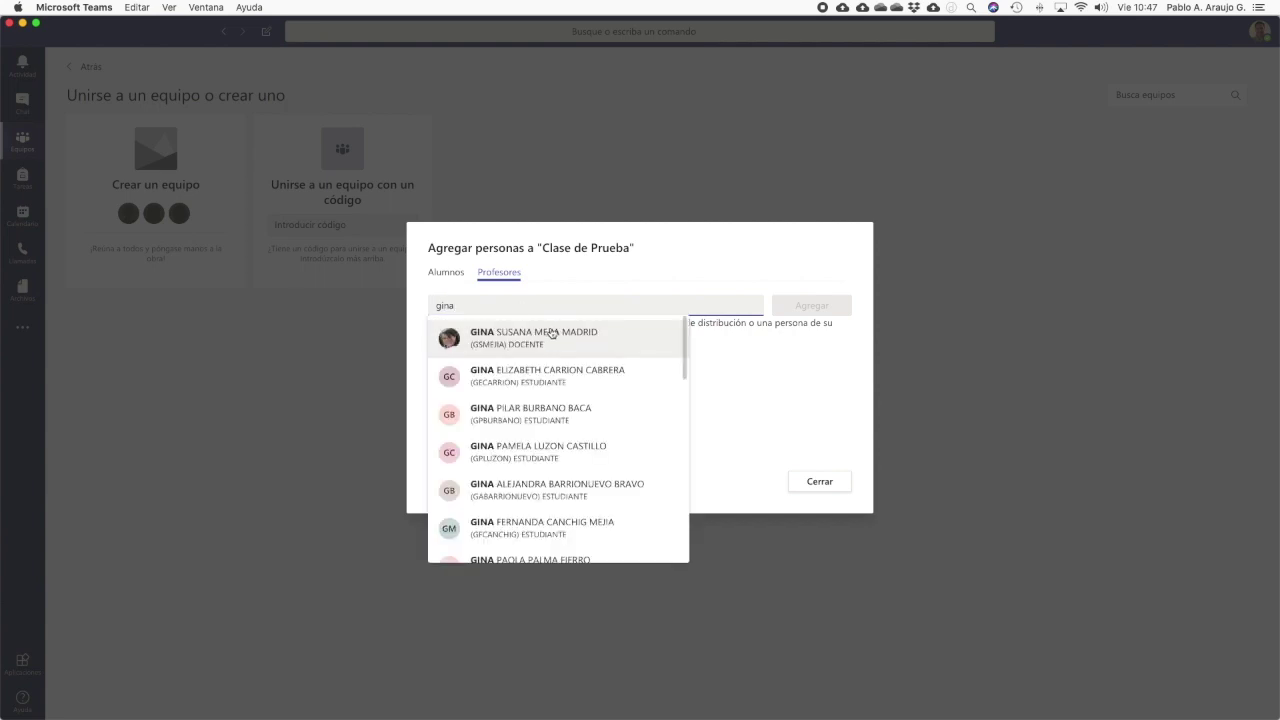
pyautogui.click(579, 344)
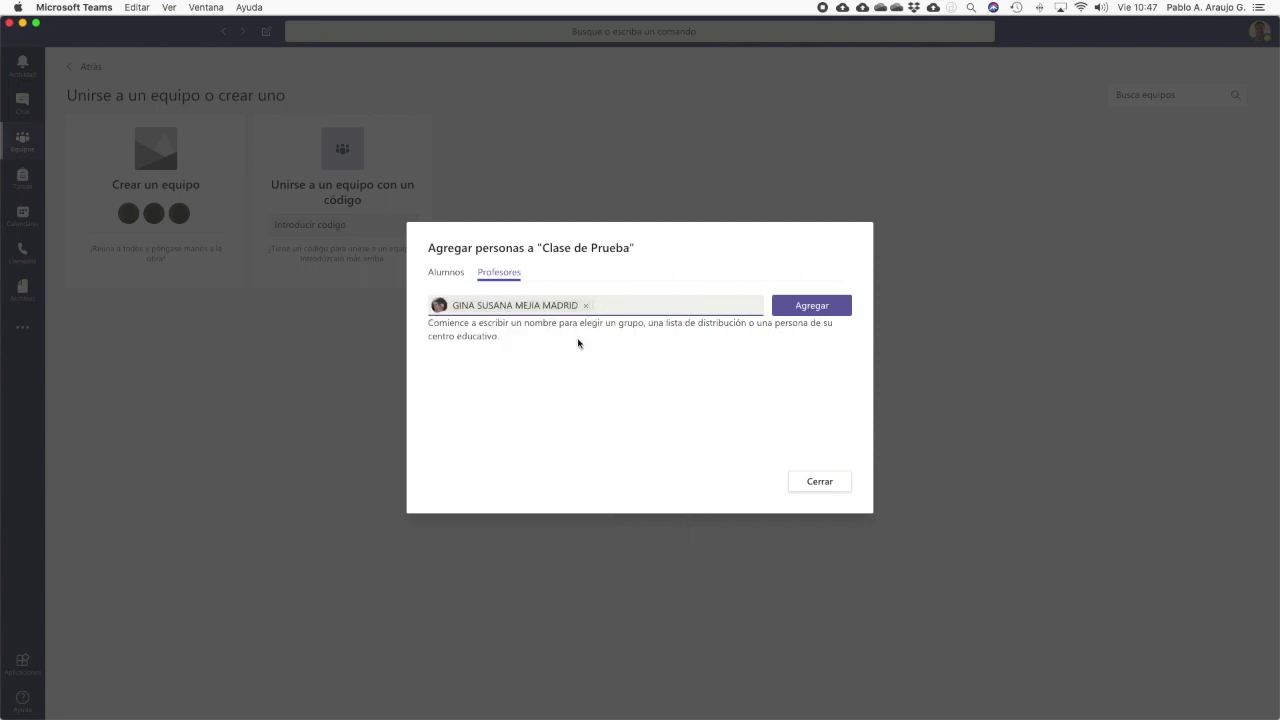
pyautogui.write('valver')
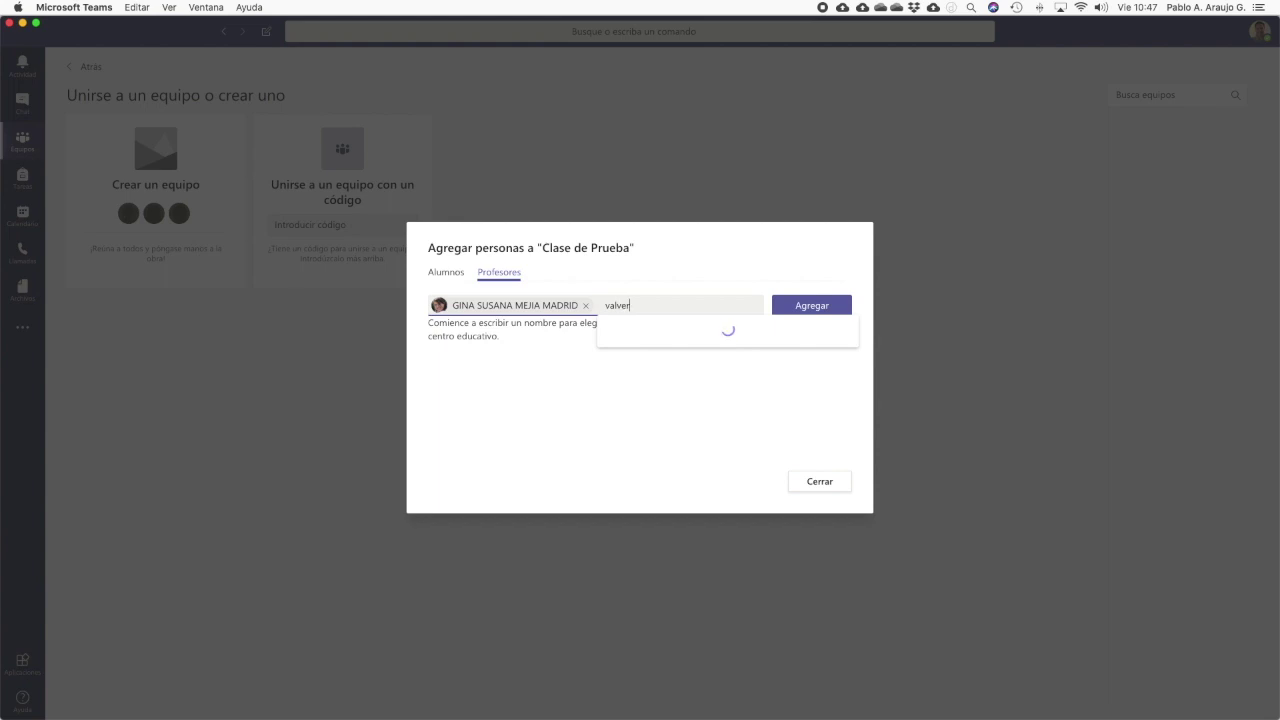
pyautogui.click(650, 340)
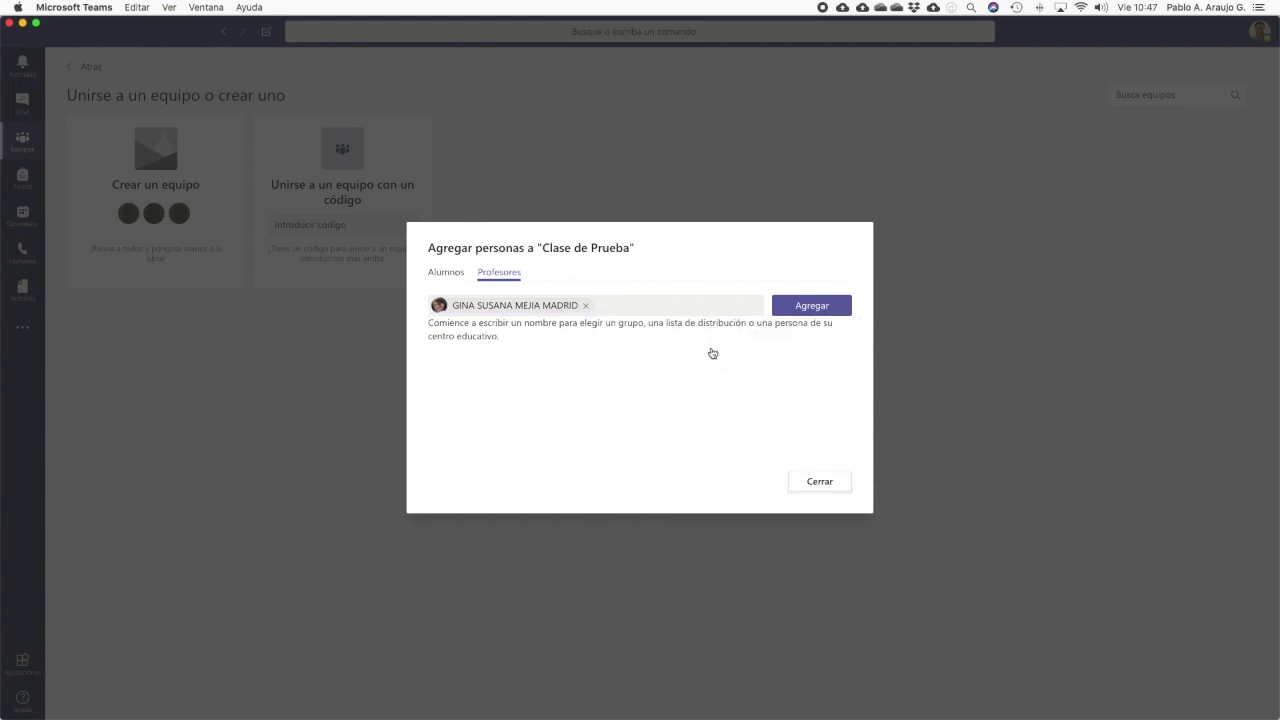
pyautogui.click(803, 328)
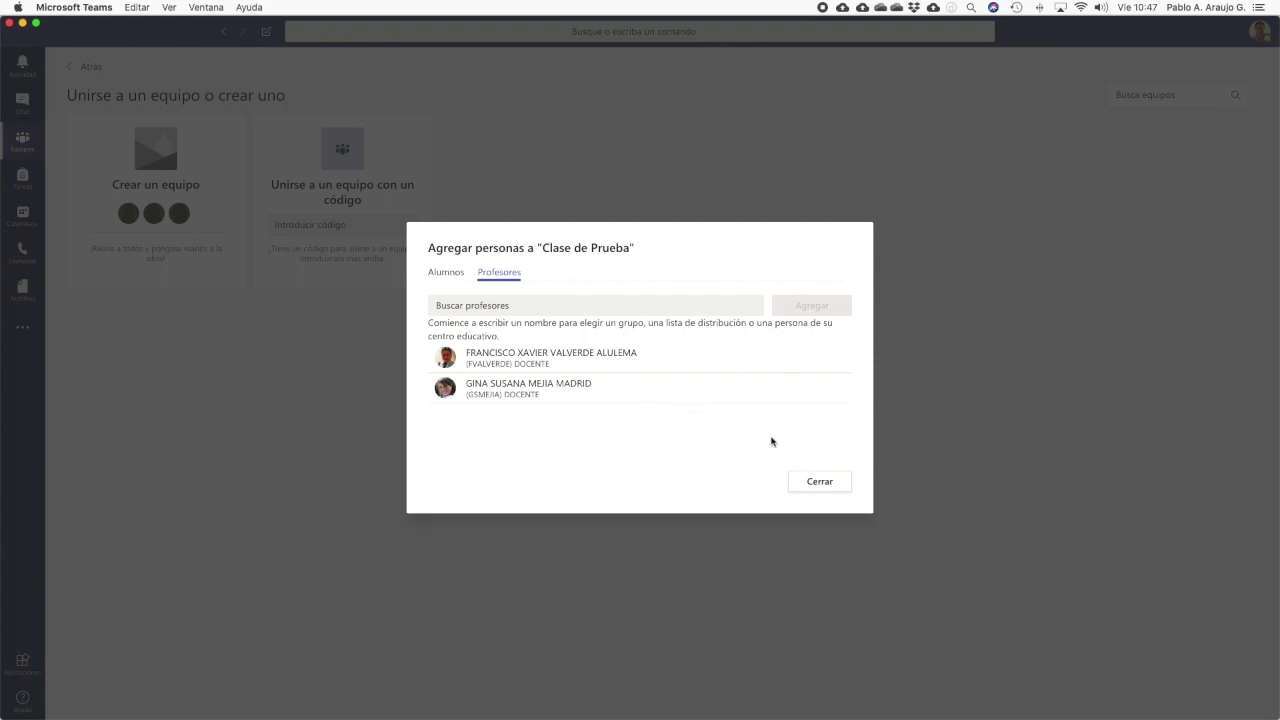
pyautogui.click(832, 480)
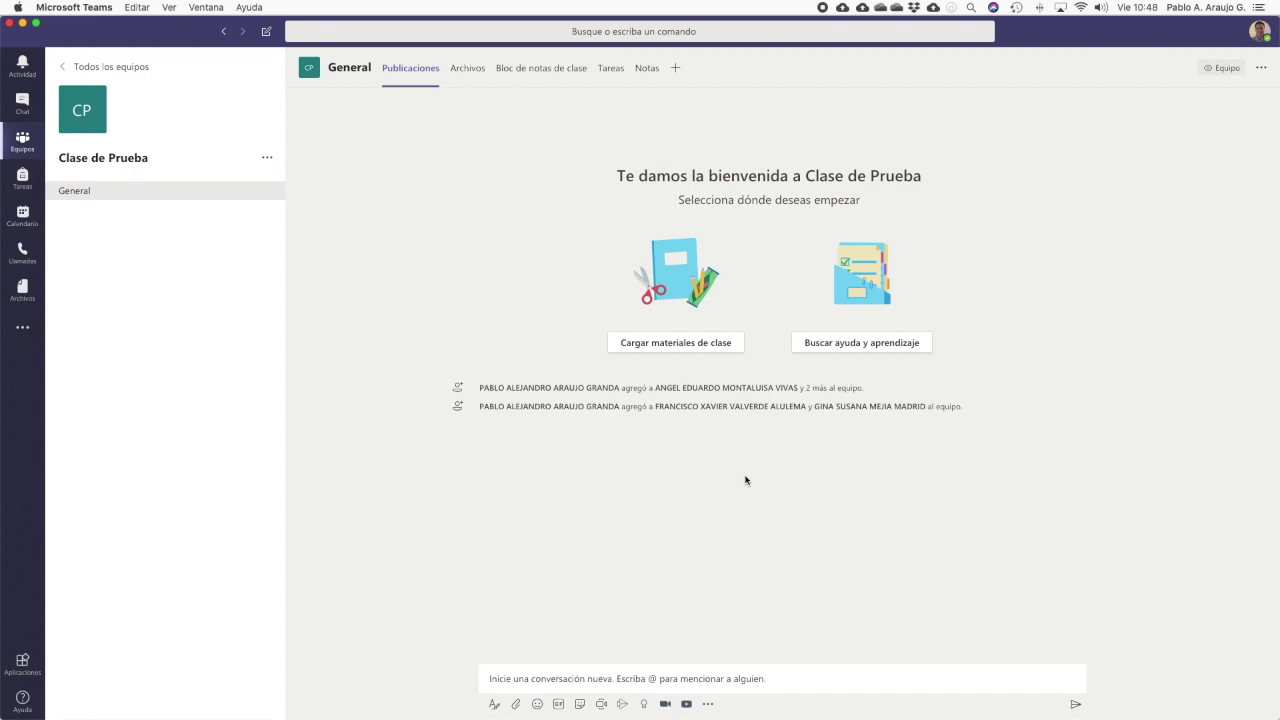
# In the General channel's Archivos, dismiss the sync notice and open the Materiales de clase folder
pyautogui.click(469, 72)
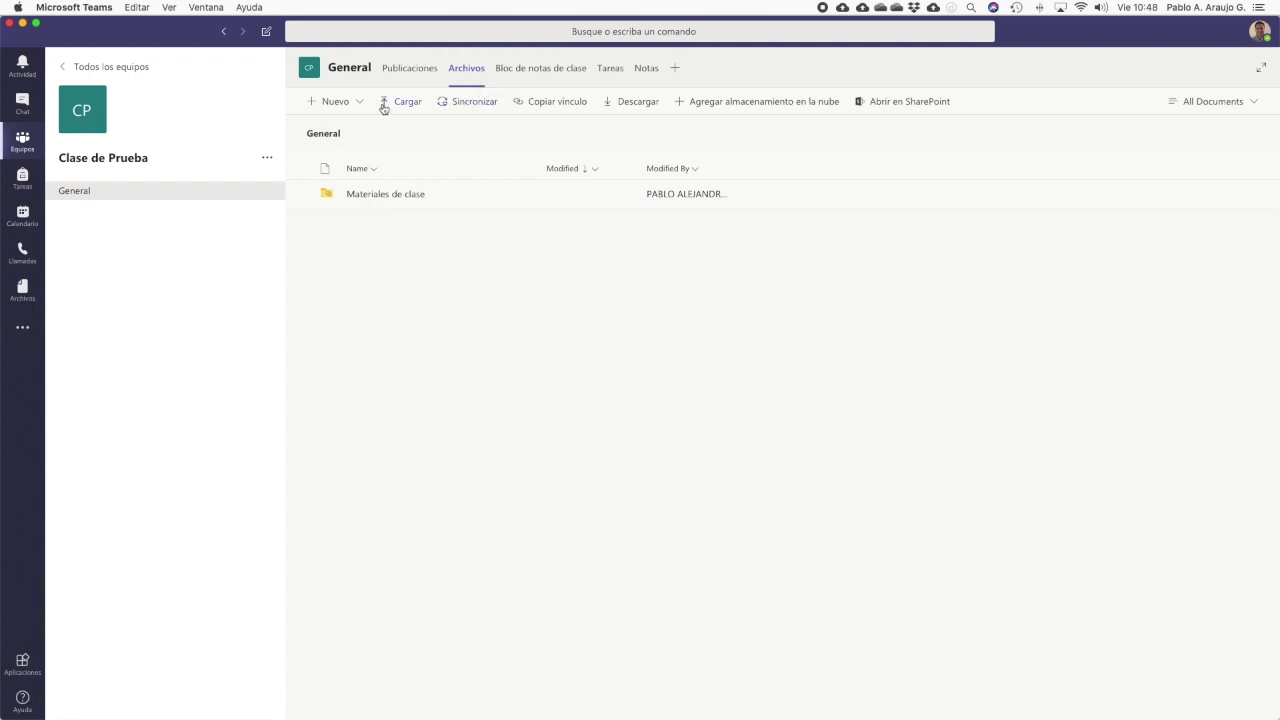
pyautogui.click(469, 103)
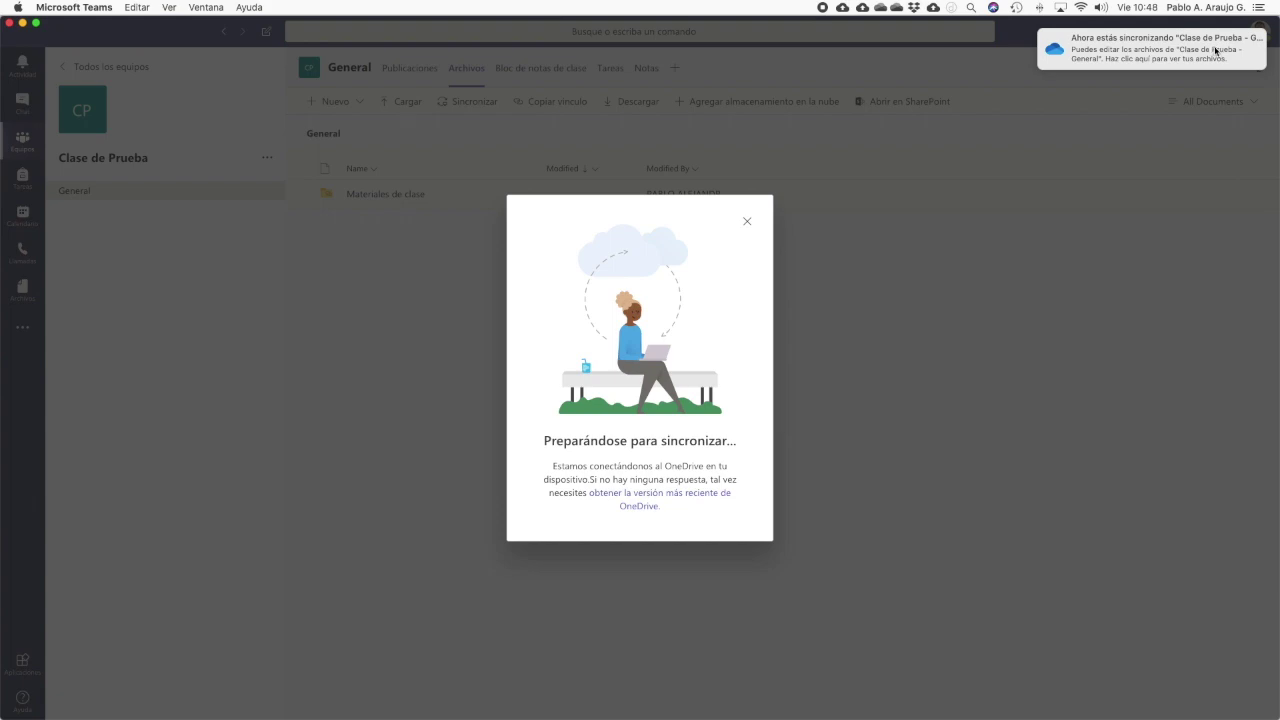
pyautogui.click(747, 221)
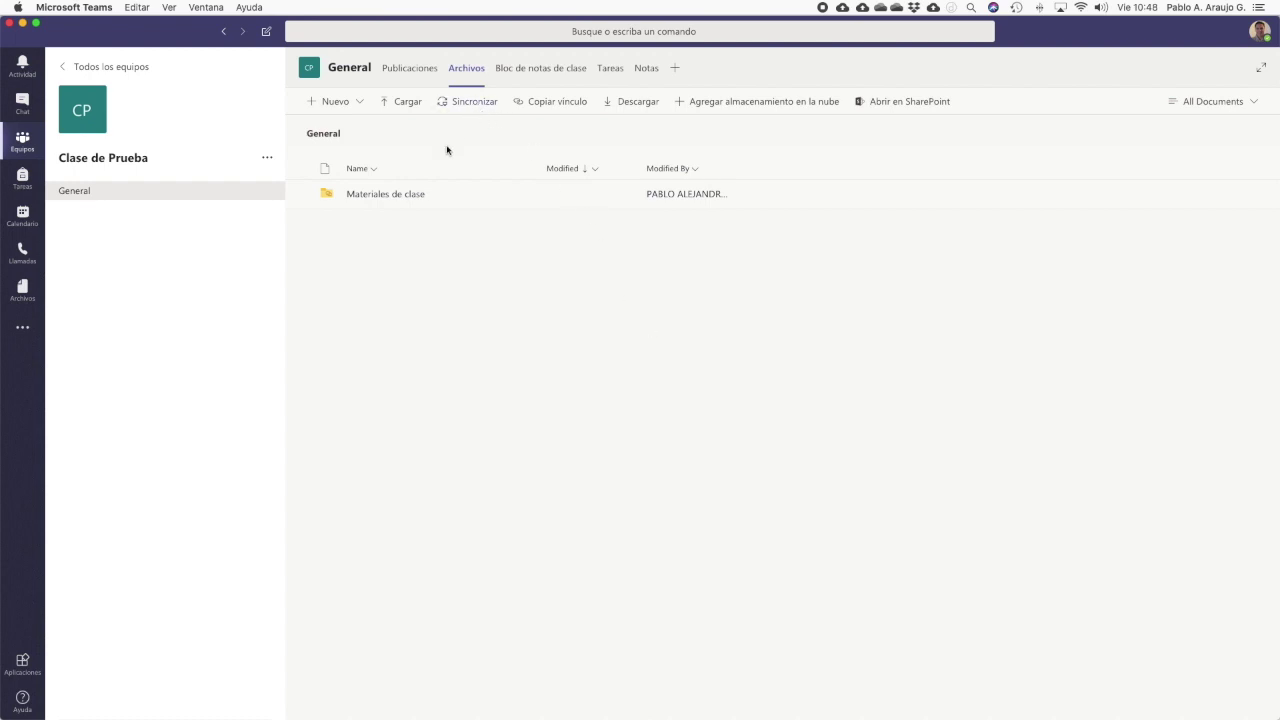
pyautogui.click(373, 195)
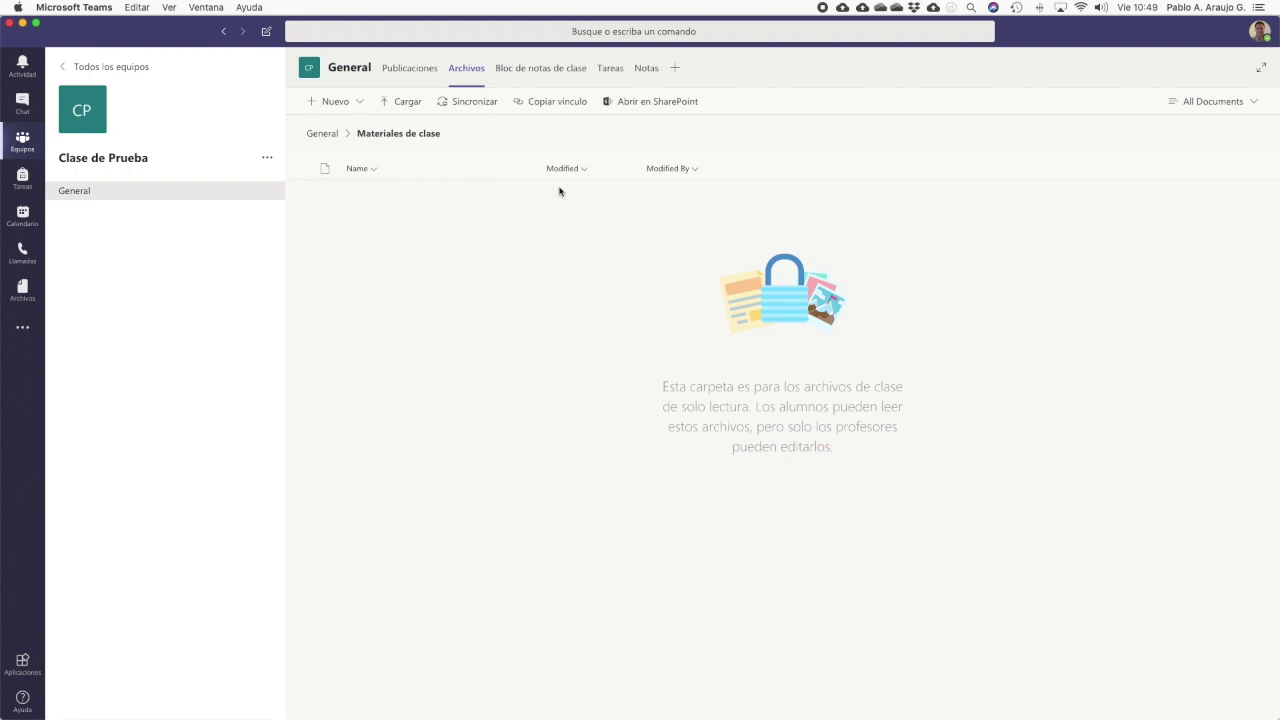
# View the Bloc de notas de clase page, then move on to the Tareas welcome page
pyautogui.click(525, 75)
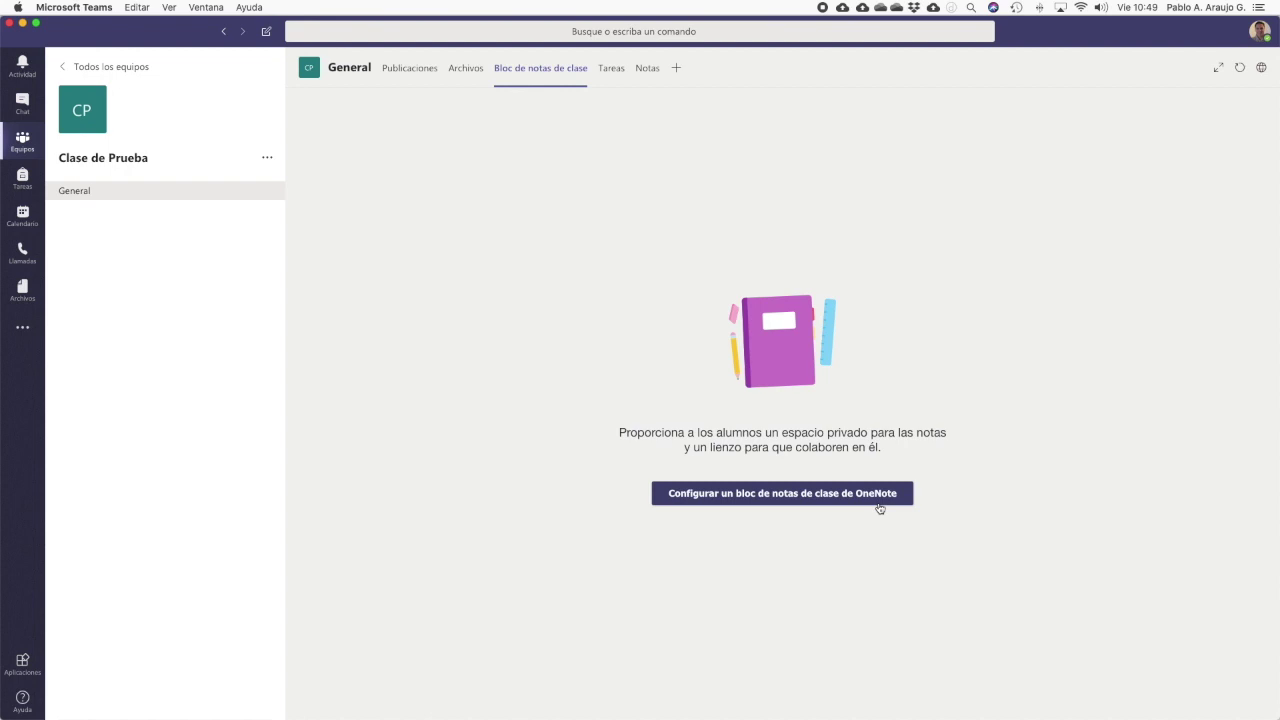
pyautogui.click(614, 72)
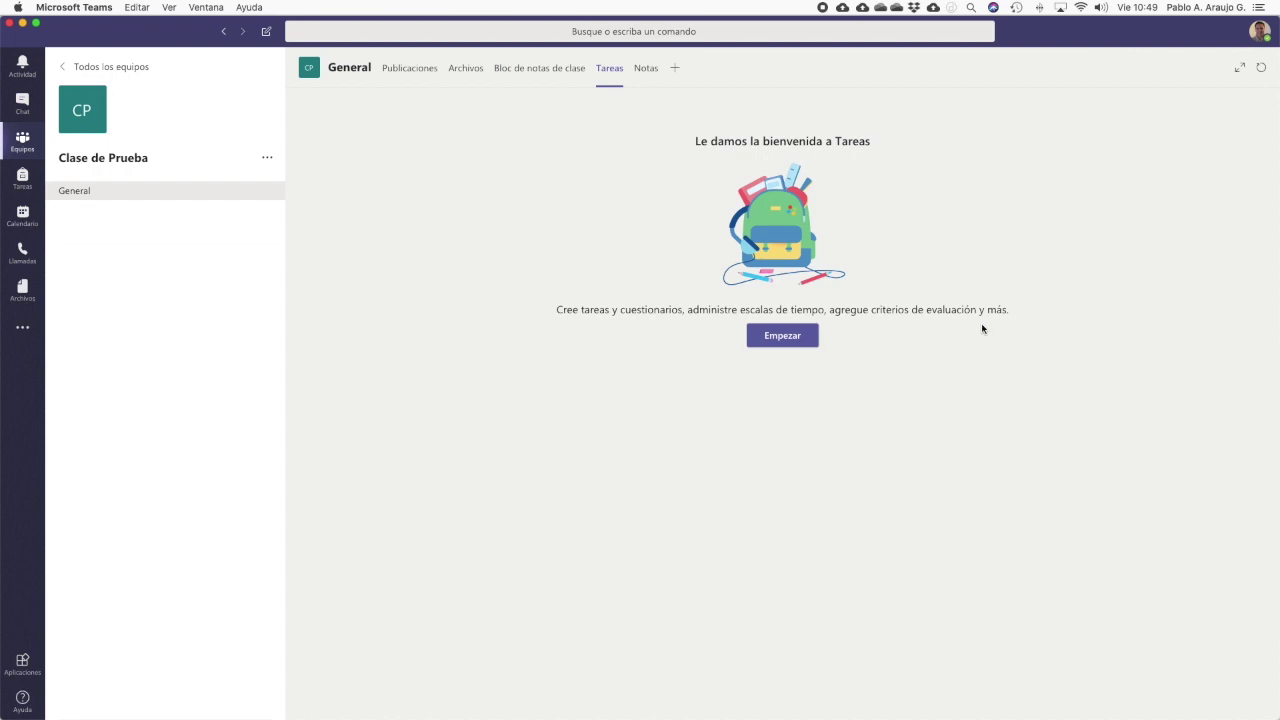
# Get started with assignments and choose Crear > Tarea for a blank Nueva tarea form
pyautogui.click(811, 342)
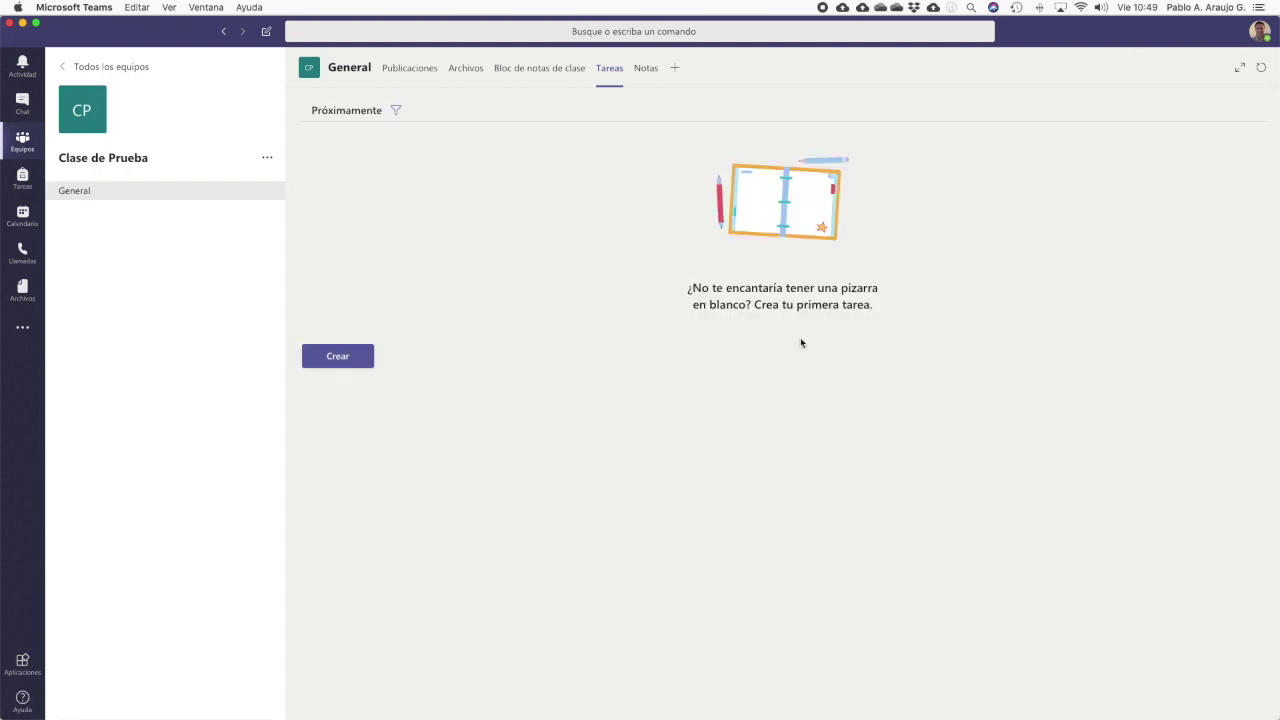
pyautogui.click(338, 358)
pyautogui.click(338, 358)
pyautogui.click(338, 358)
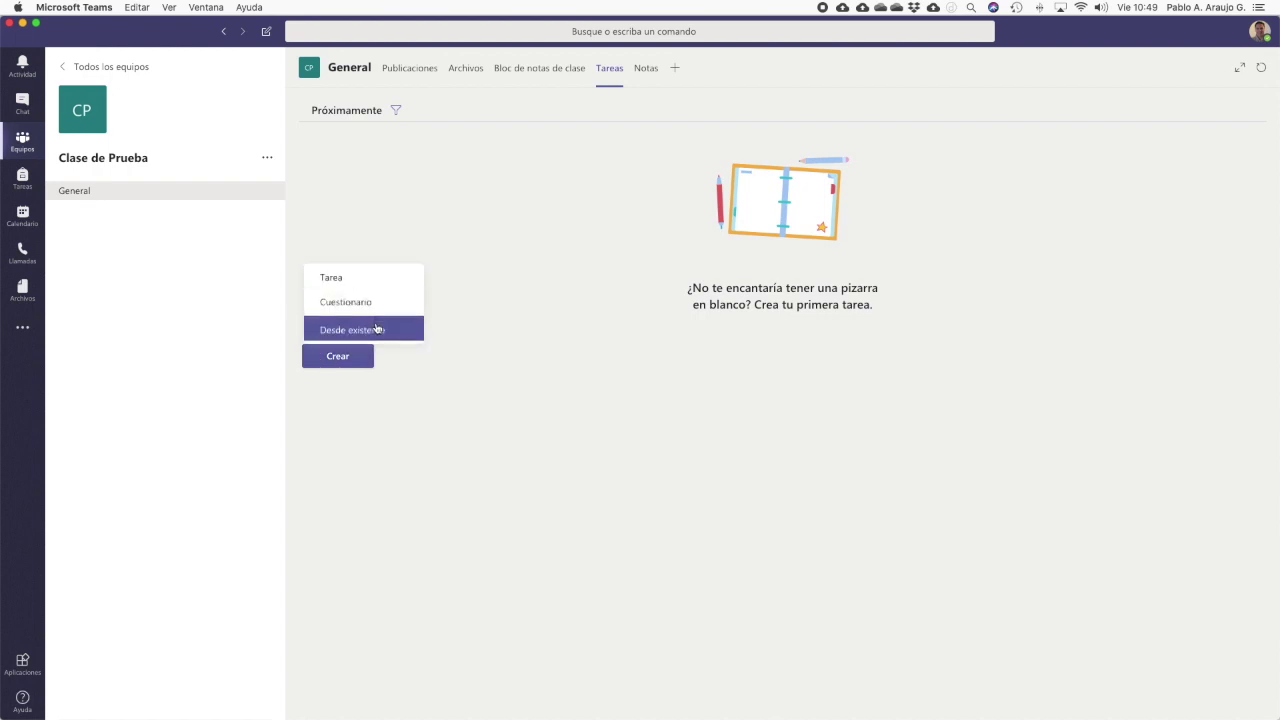
pyautogui.click(374, 278)
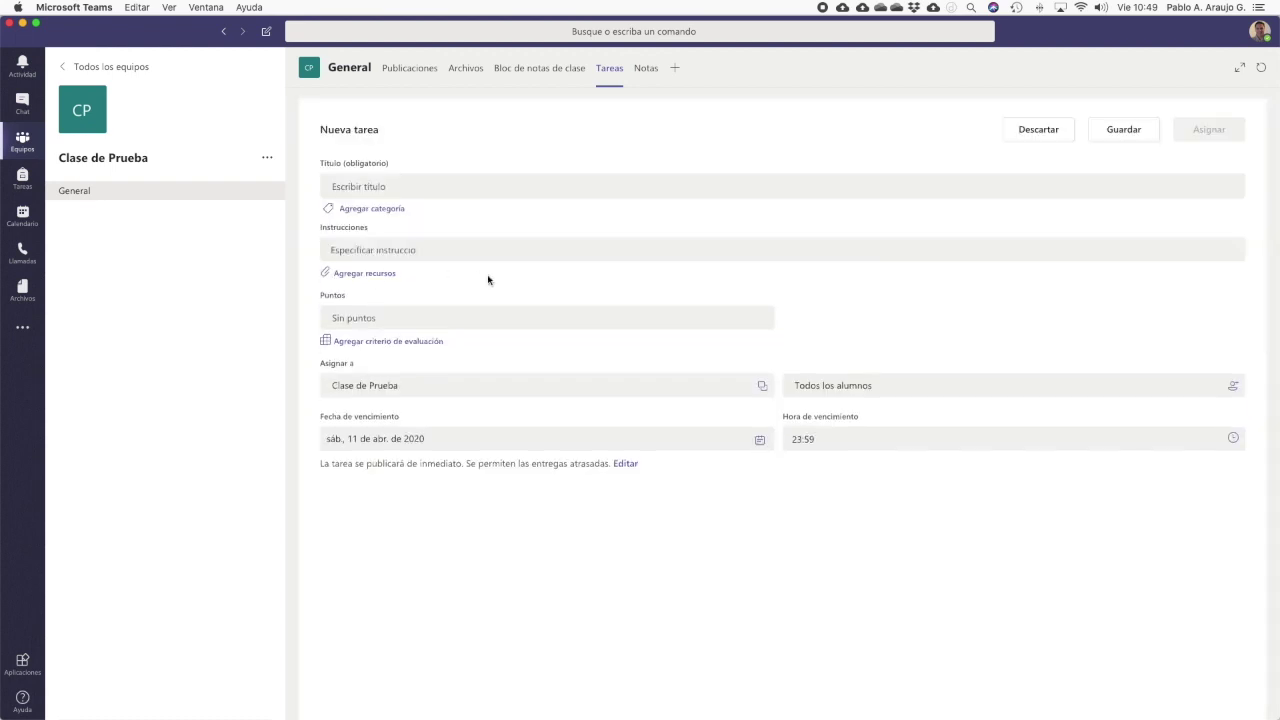
# Title the assignment 'Tarea de prueba en Prueba1', add instructions 'Aqui se colocan las instruccion', and open the rubric chooser
pyautogui.click(432, 187)
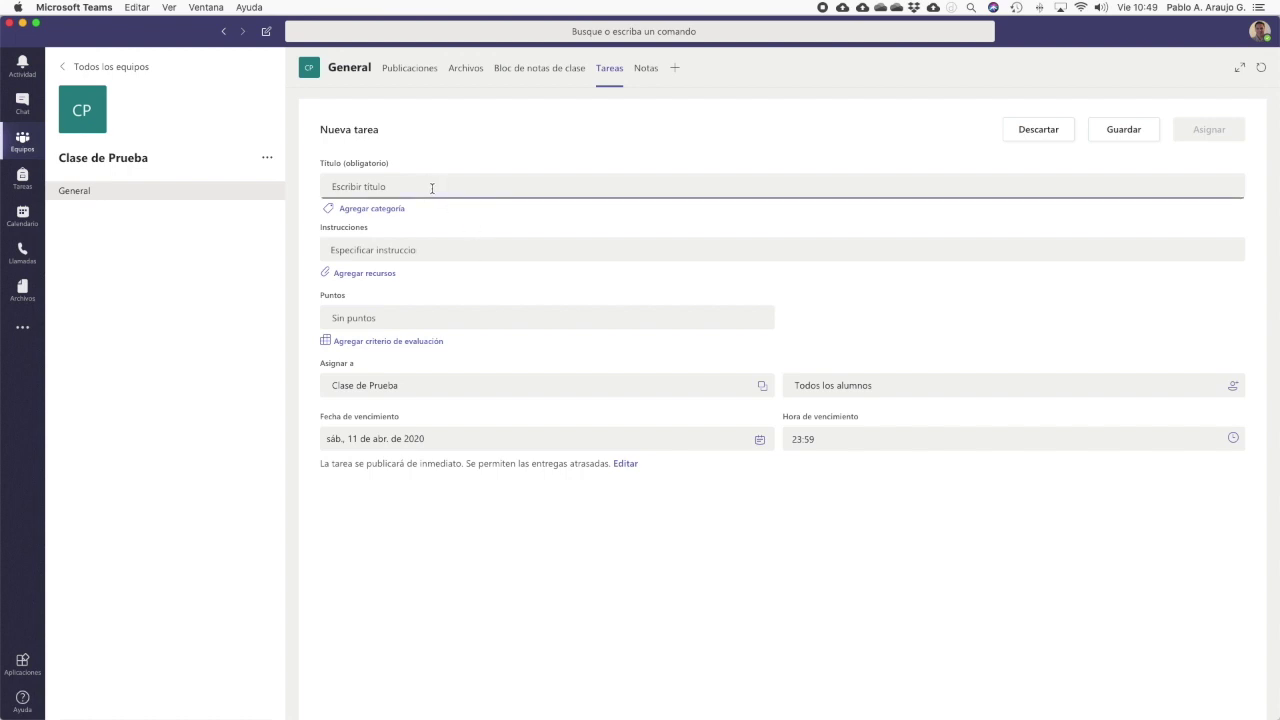
pyautogui.write('Tarea de ')
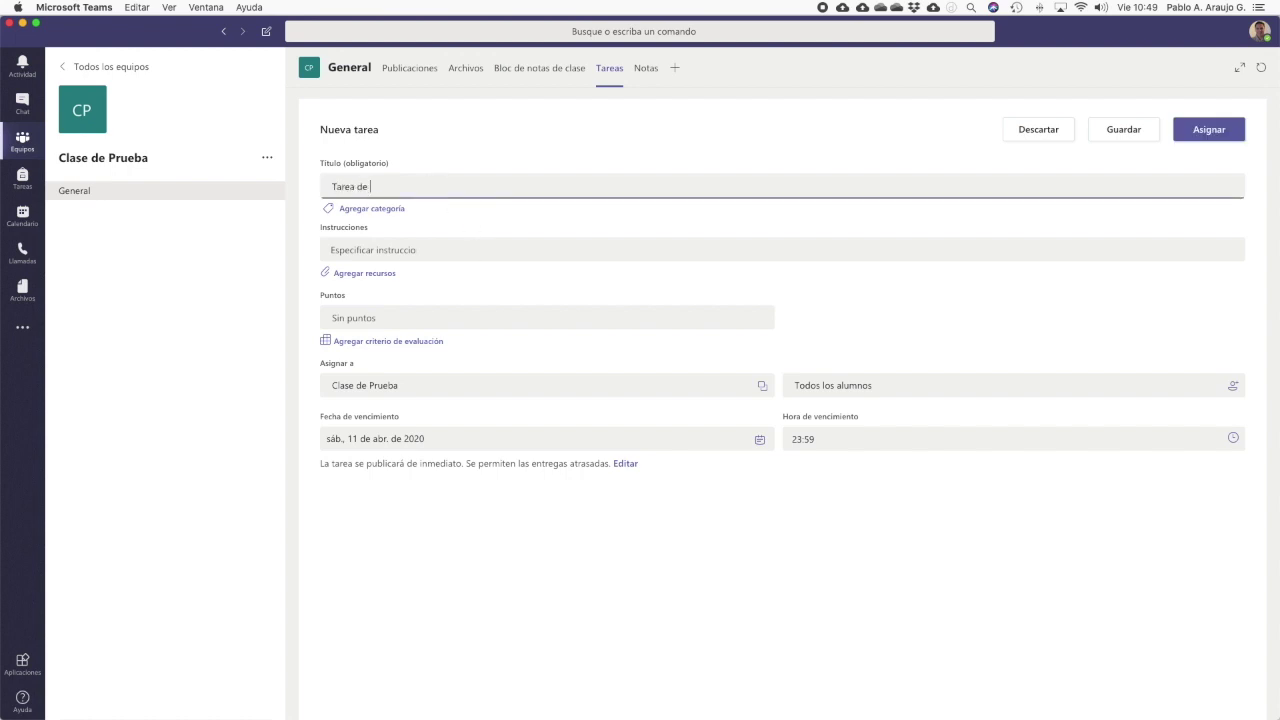
pyautogui.write('prueba en Prueba1')
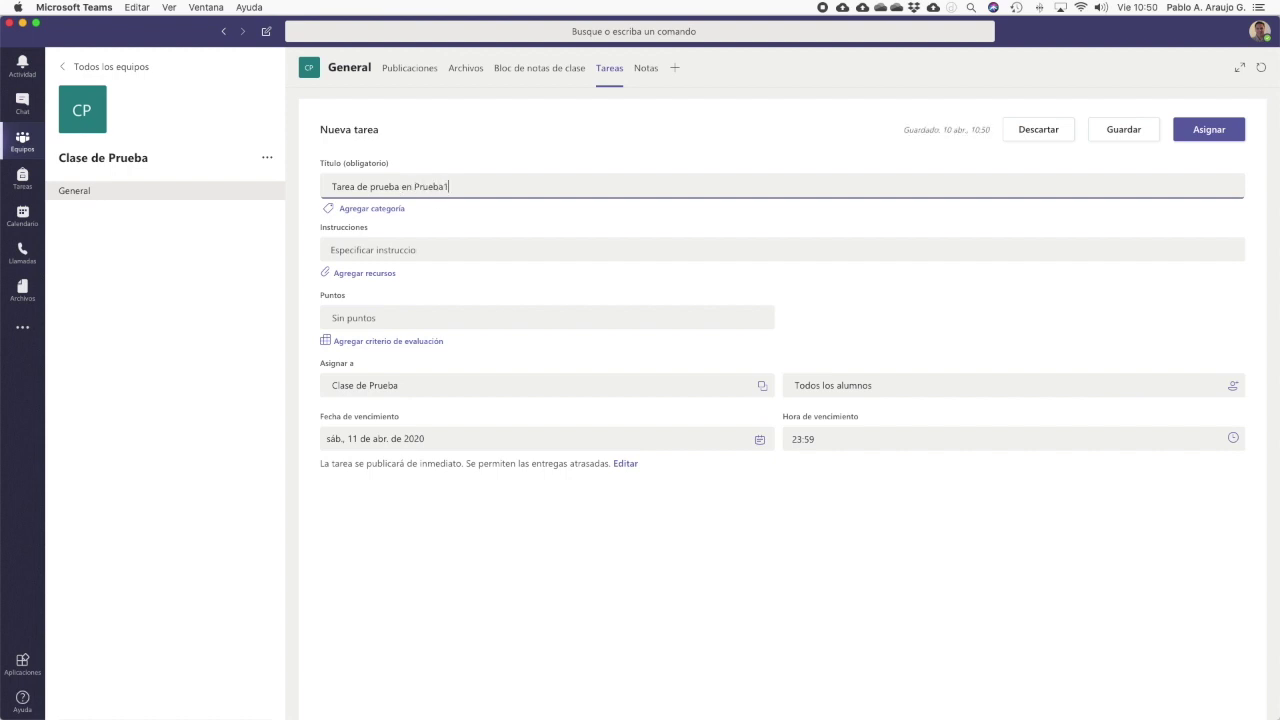
pyautogui.click(391, 250)
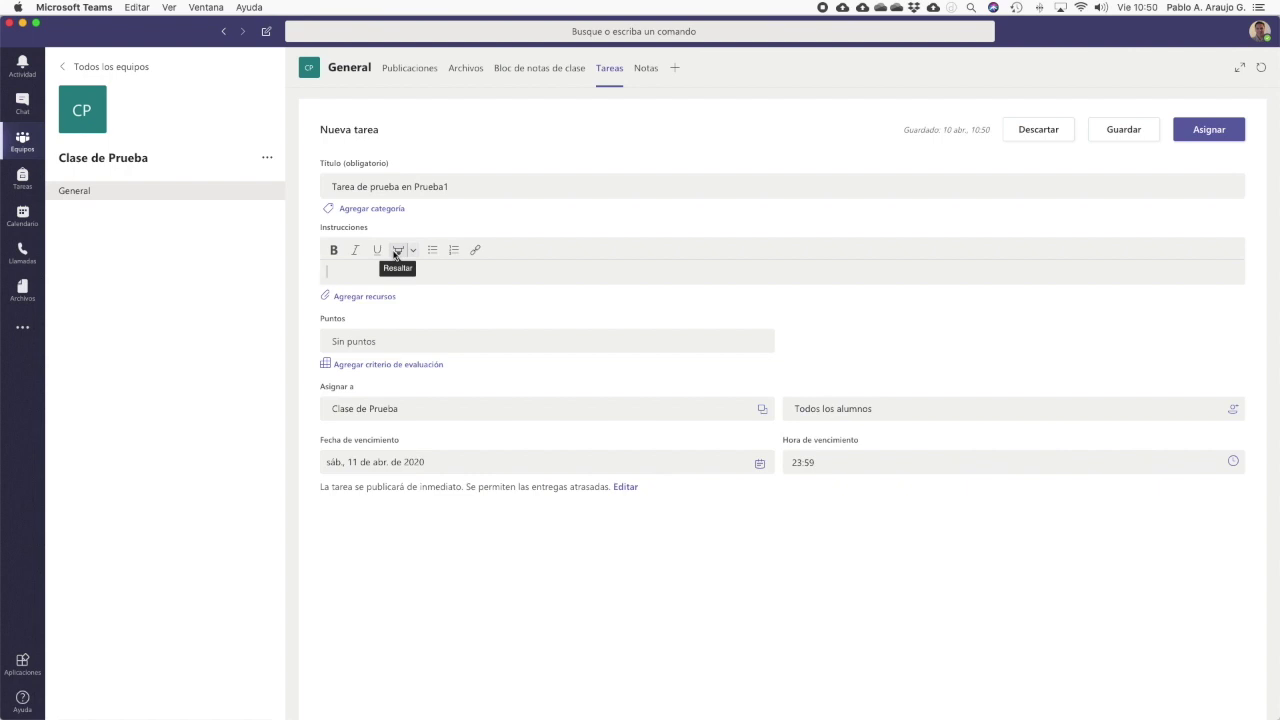
pyautogui.write('Aqui se colocan las instruccion')
pyautogui.click(411, 336)
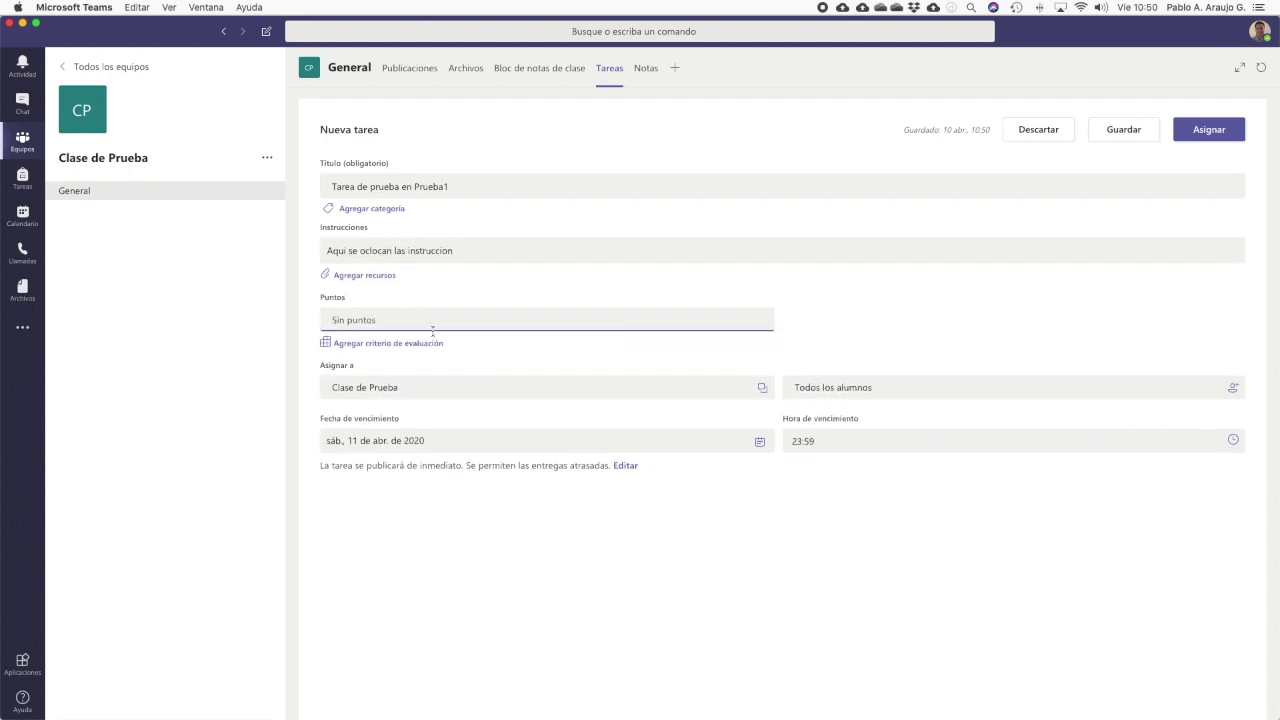
pyautogui.click(418, 349)
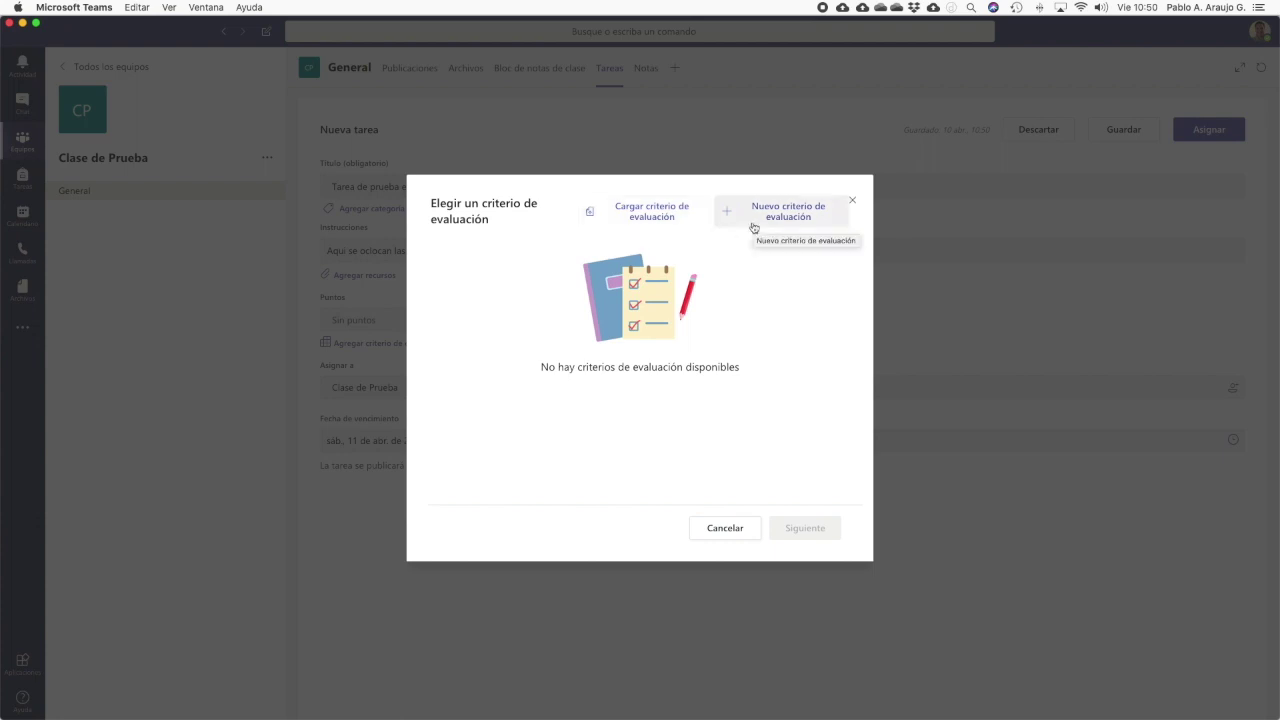
# Skip the rubric, keep Clase de Prueba and all students as recipients, and assign the task
pyautogui.click(724, 528)
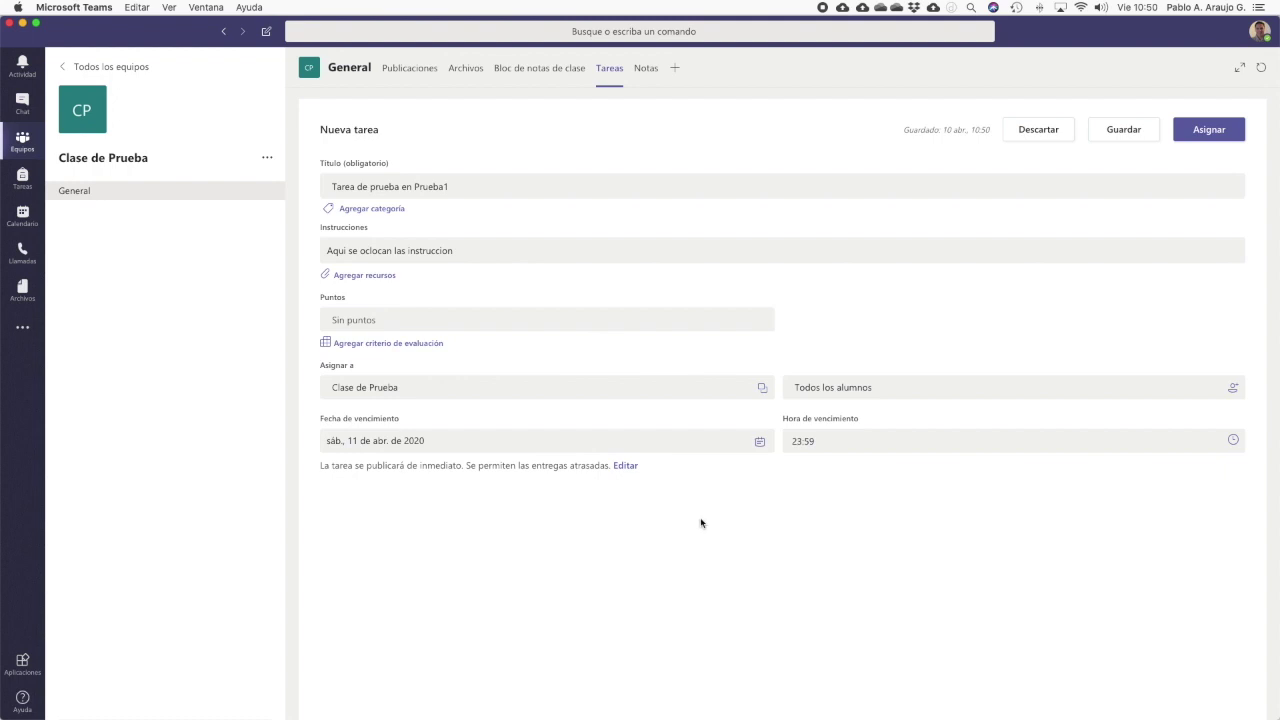
pyautogui.click(640, 388)
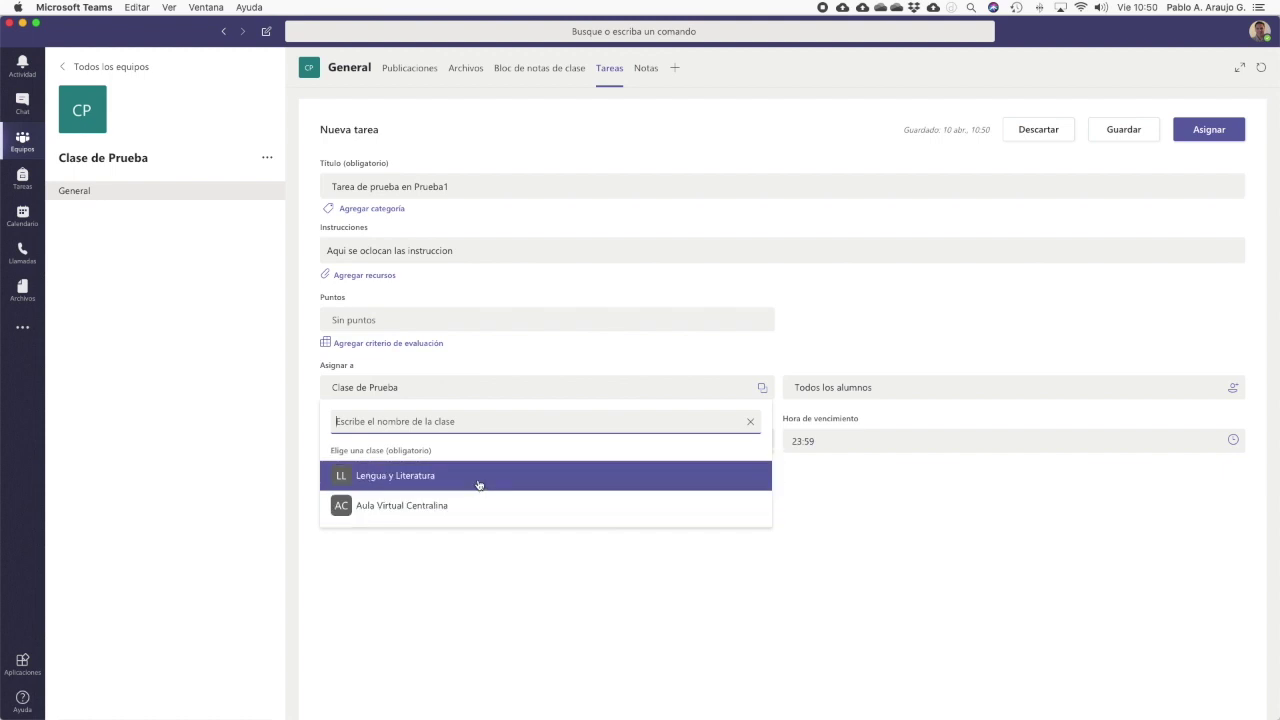
pyautogui.press('Escape')
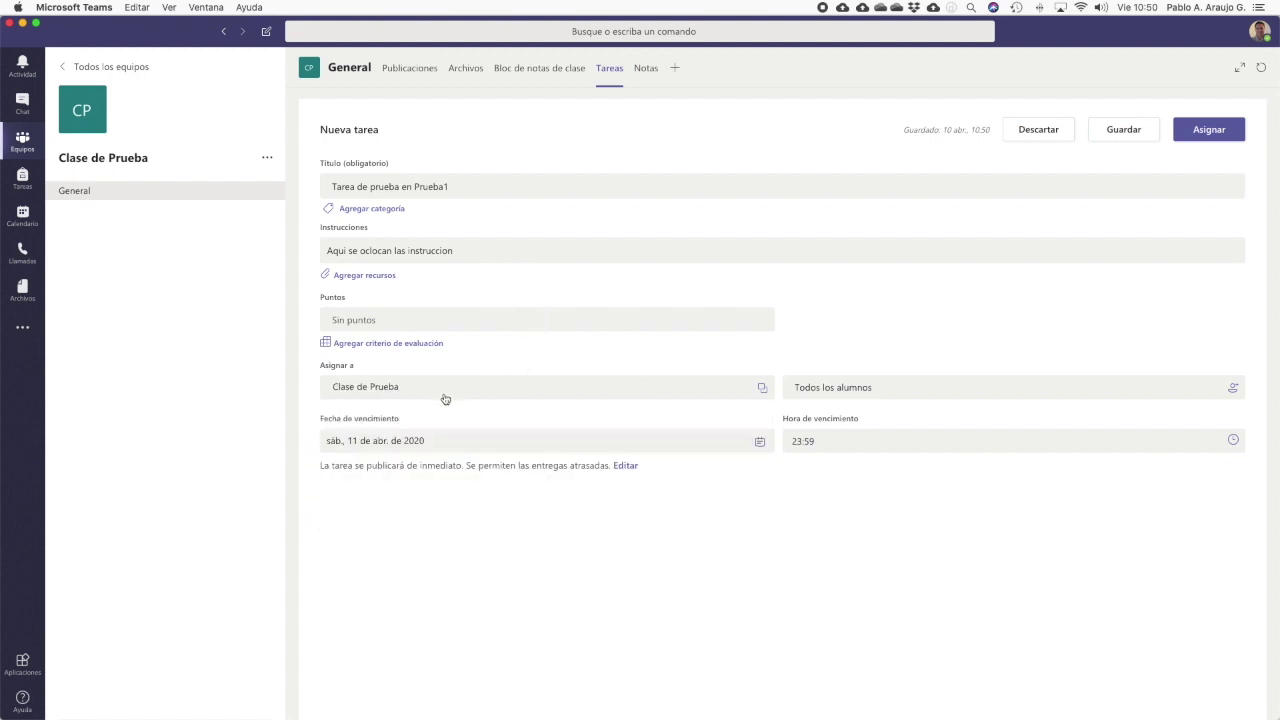
pyautogui.click(946, 384)
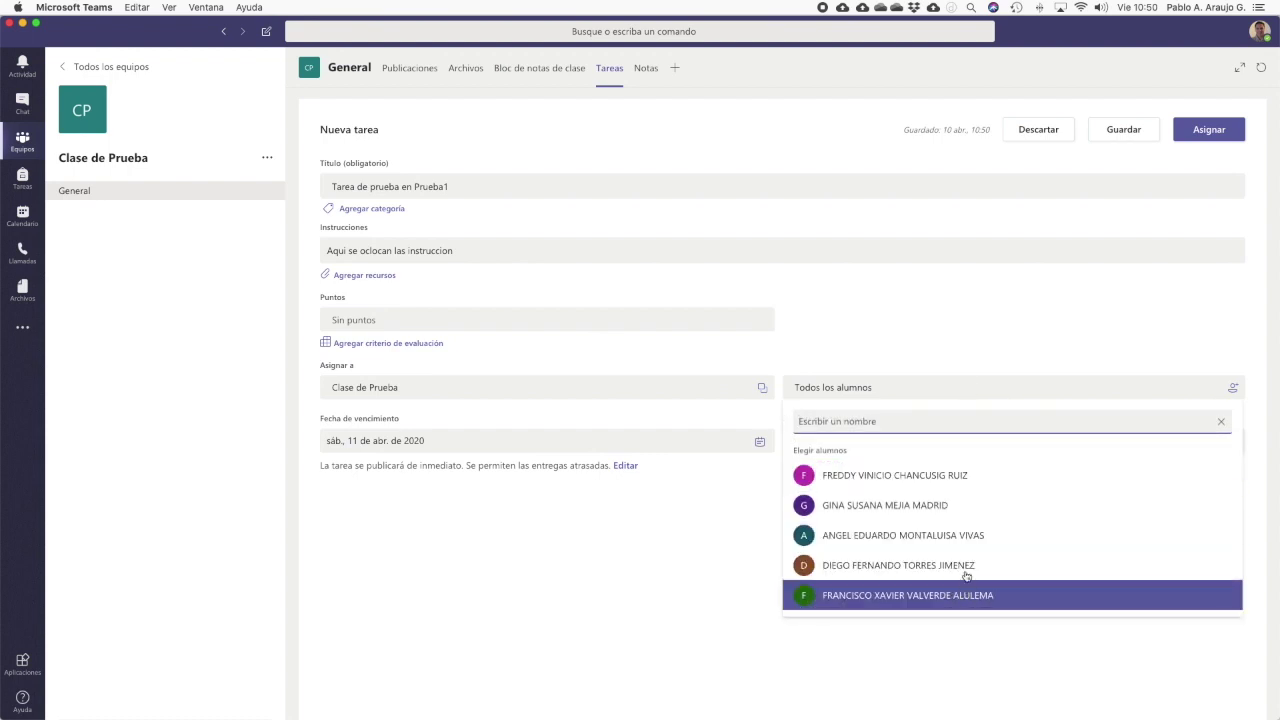
pyautogui.click(900, 306)
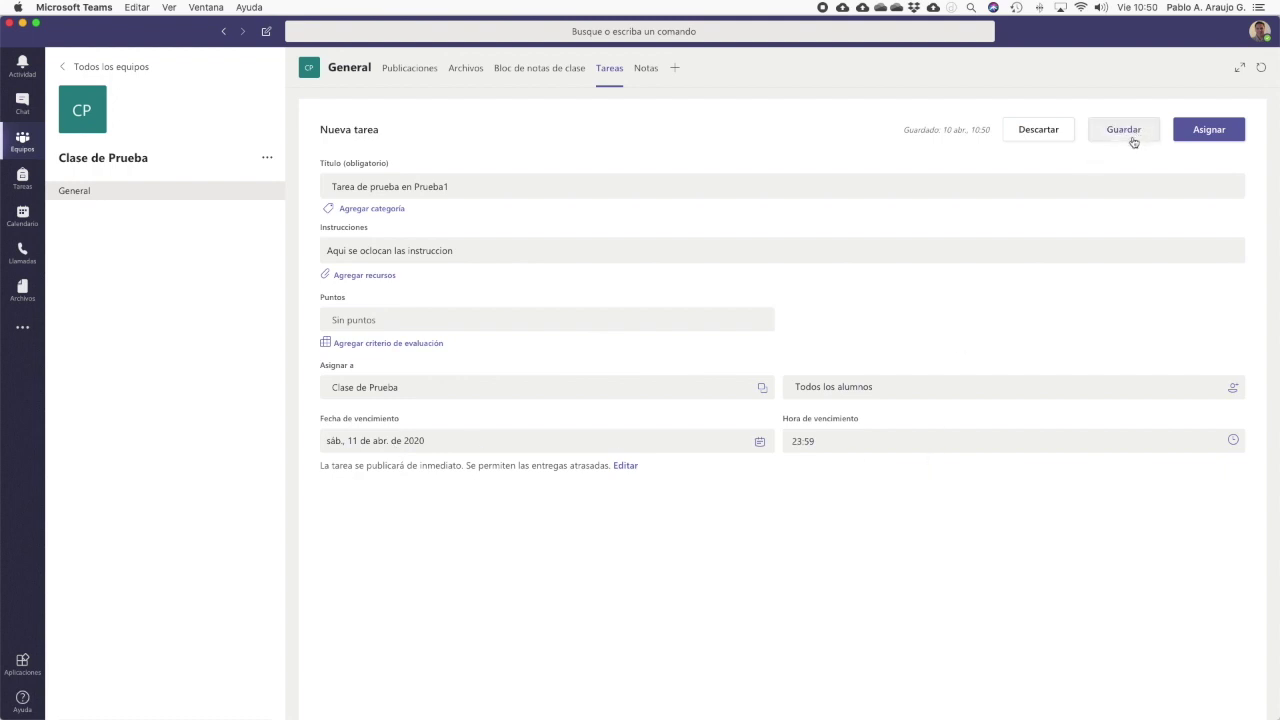
pyautogui.click(1205, 132)
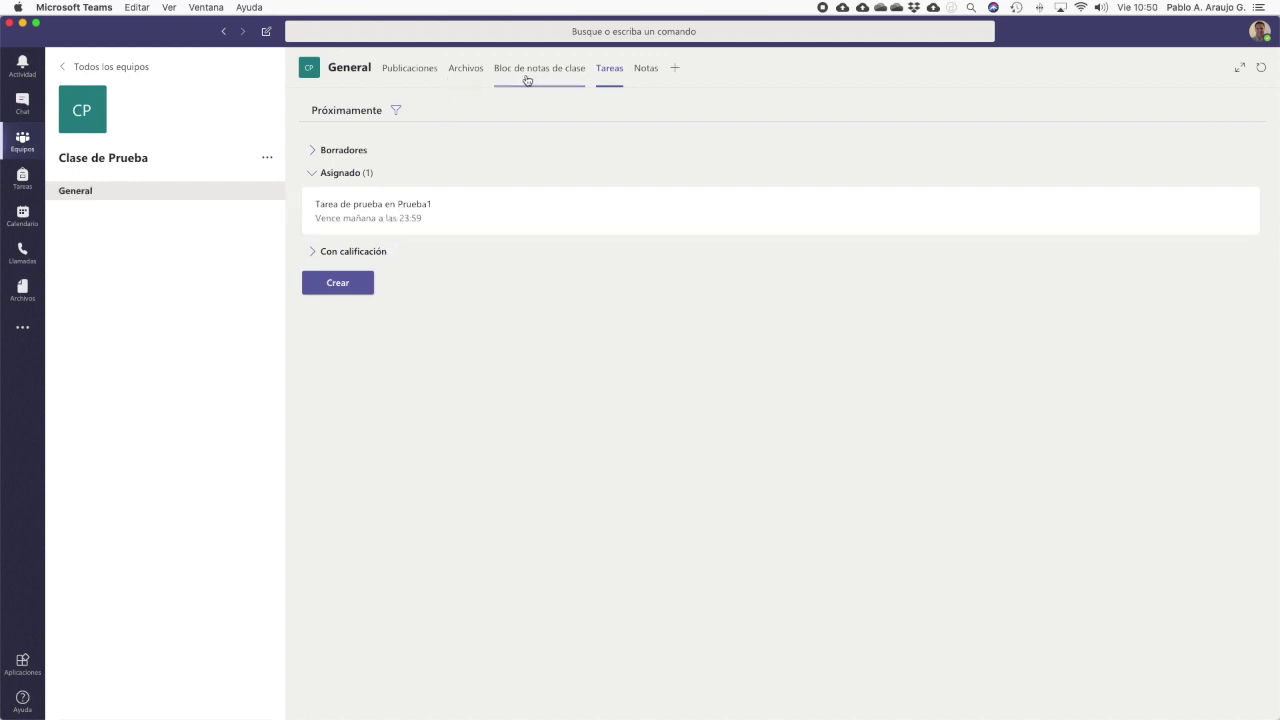
# Check the assignment post in Publicaciones, then view the Notas grade table
pyautogui.click(425, 72)
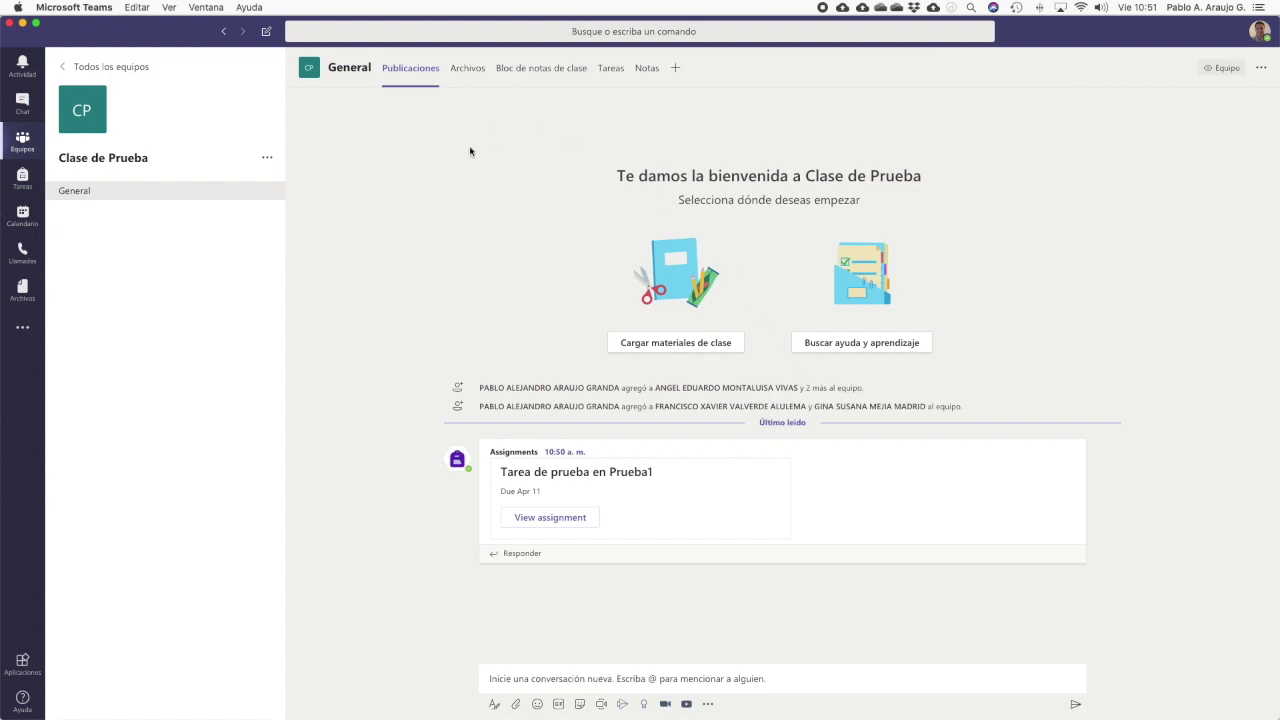
pyautogui.click(647, 68)
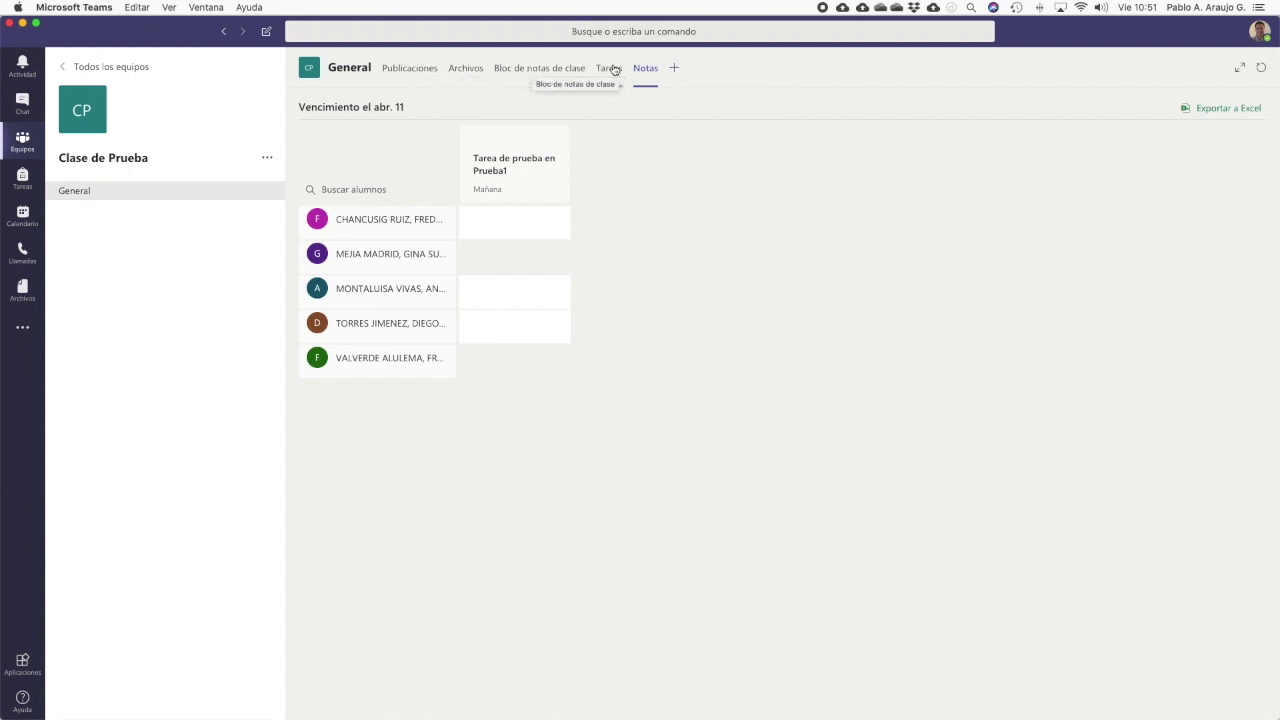
# Browse the Agregar una pestaña app list without adding a tab, then open Clase de Prueba's options menu
pyautogui.click(675, 69)
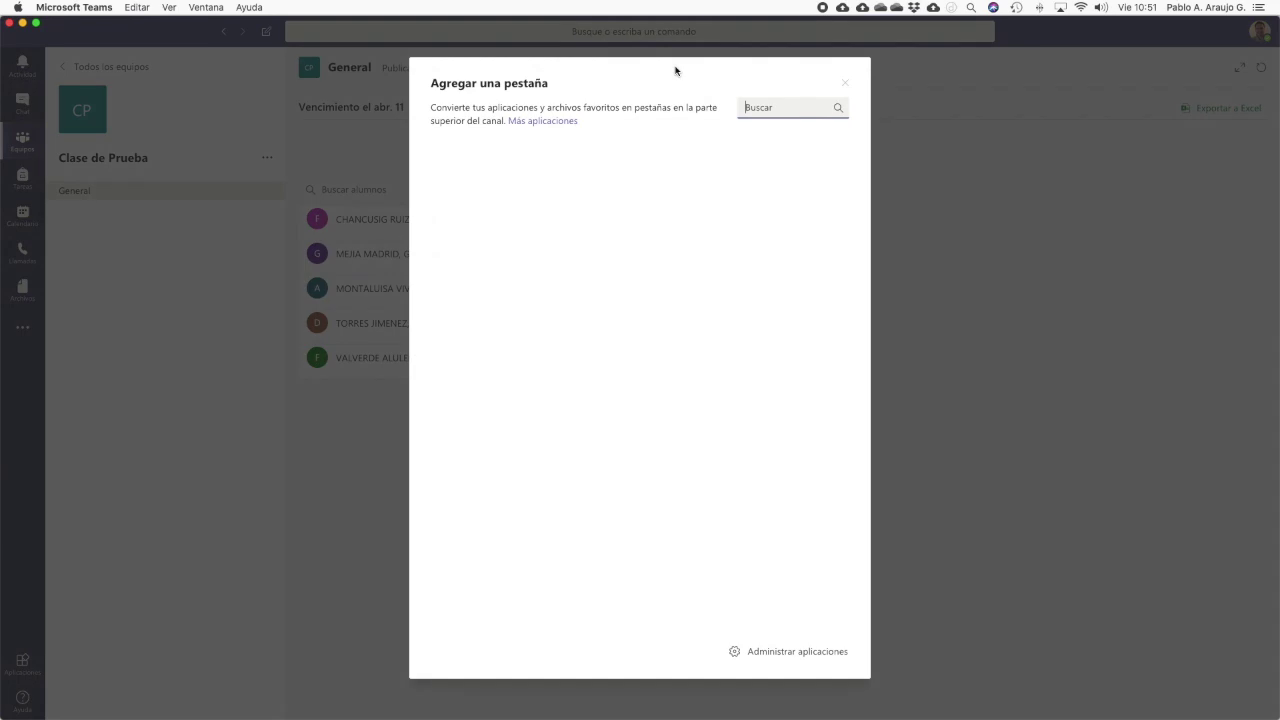
pyautogui.scroll(-2, 650, 236)
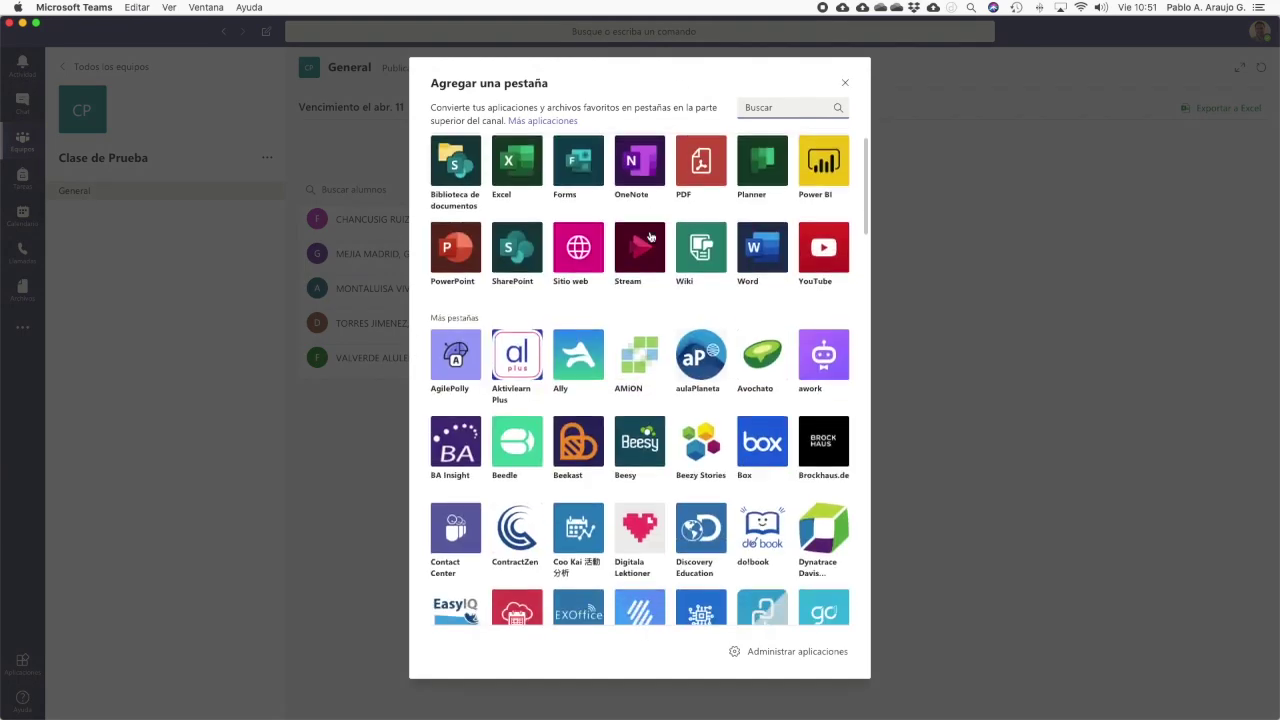
pyautogui.scroll(-5, 650, 236)
pyautogui.scroll(6, 650, 236)
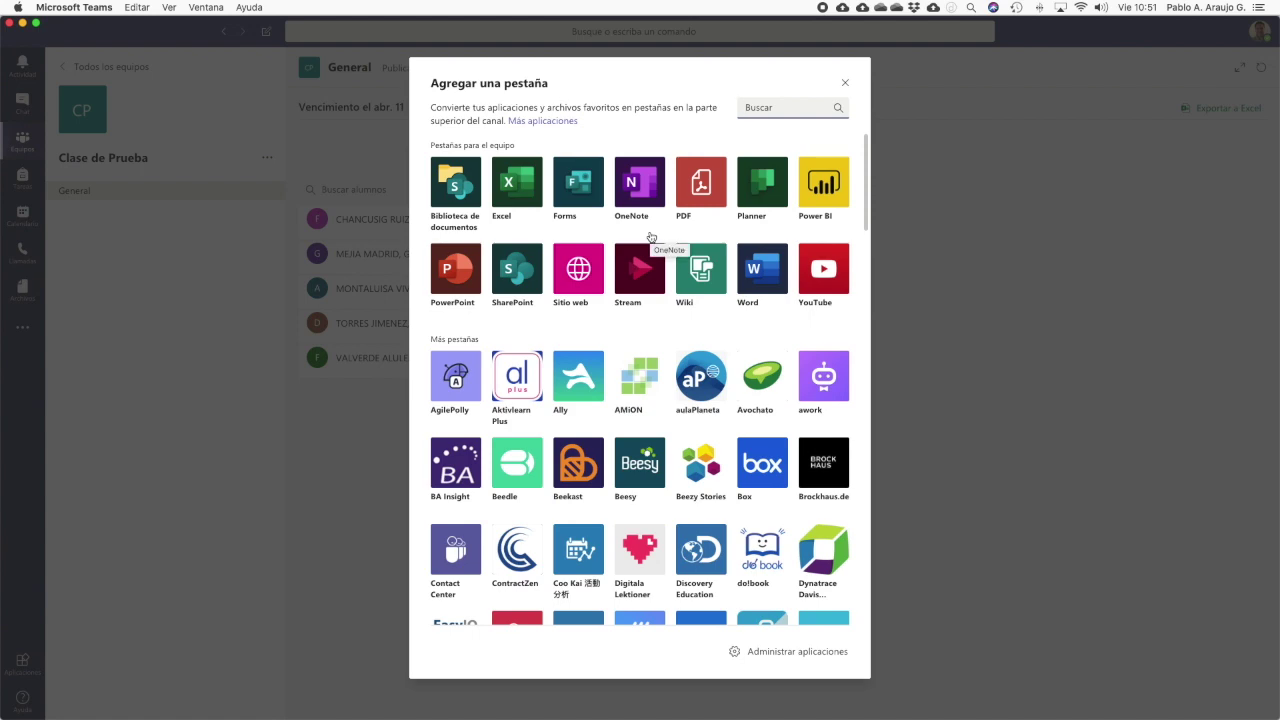
pyautogui.click(845, 84)
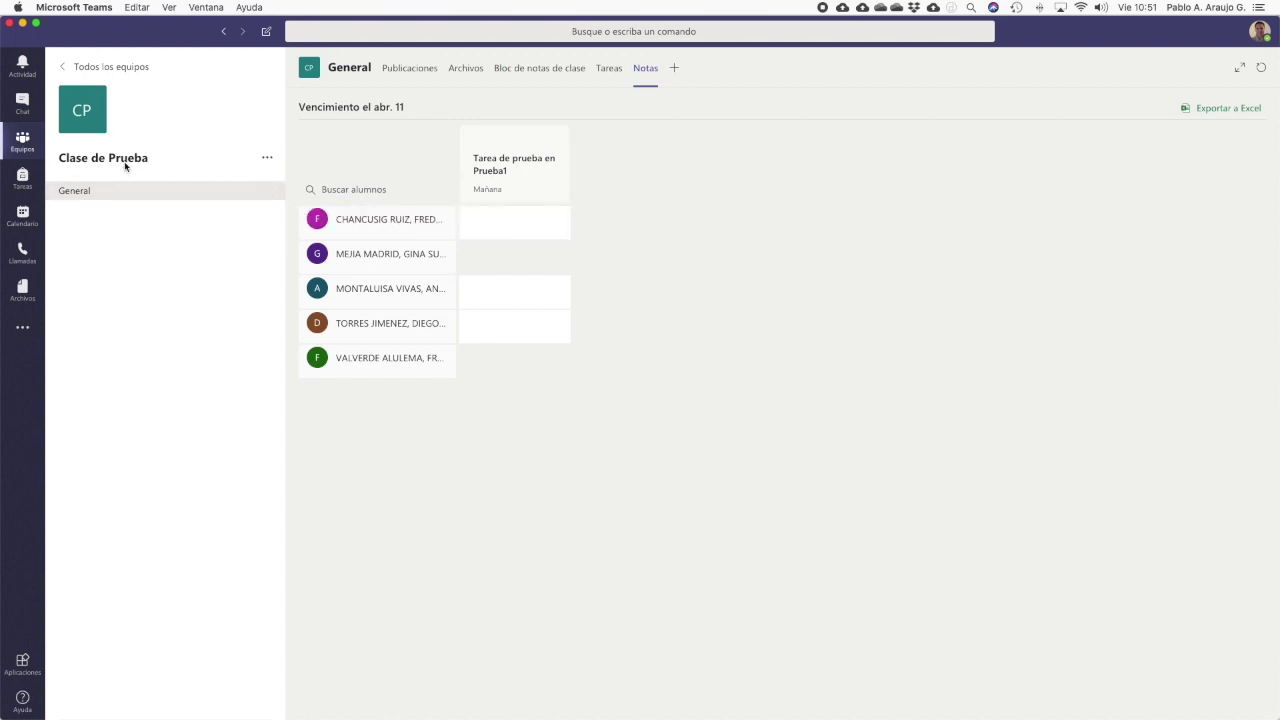
pyautogui.click(268, 159)
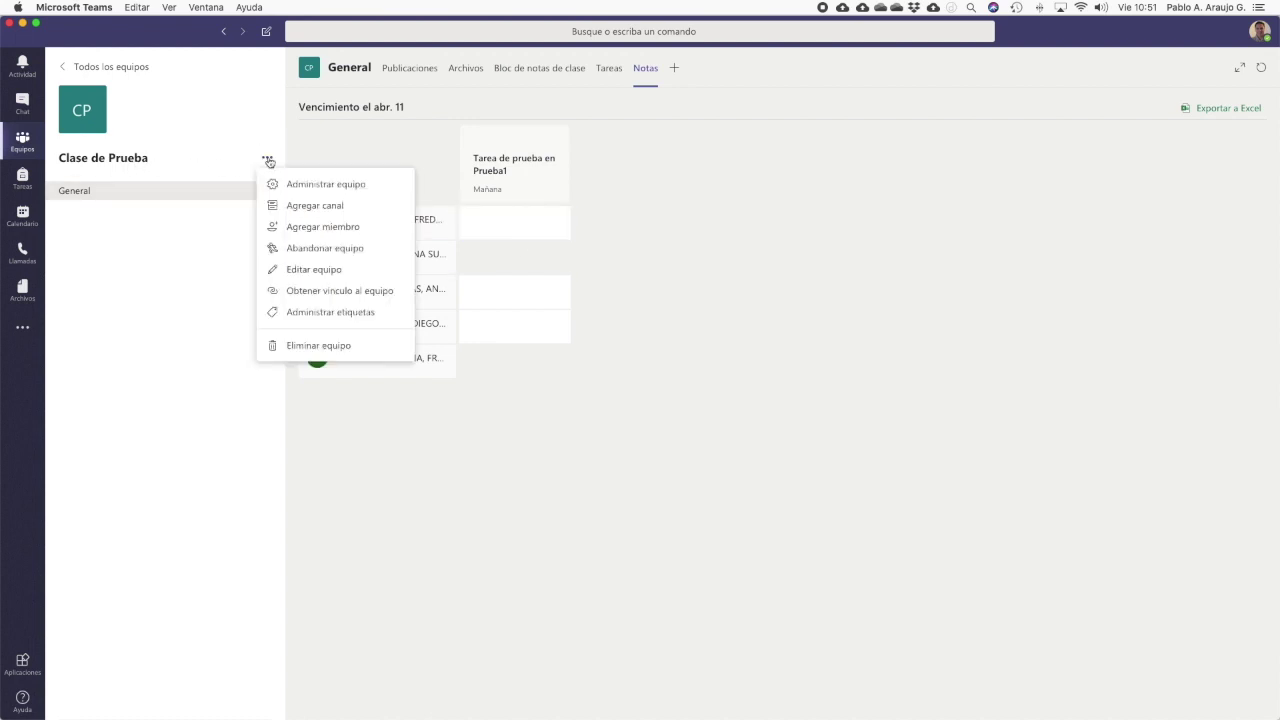
# Open Administrar equipo for Clase de Prueba and view its Canales tab
pyautogui.click(363, 186)
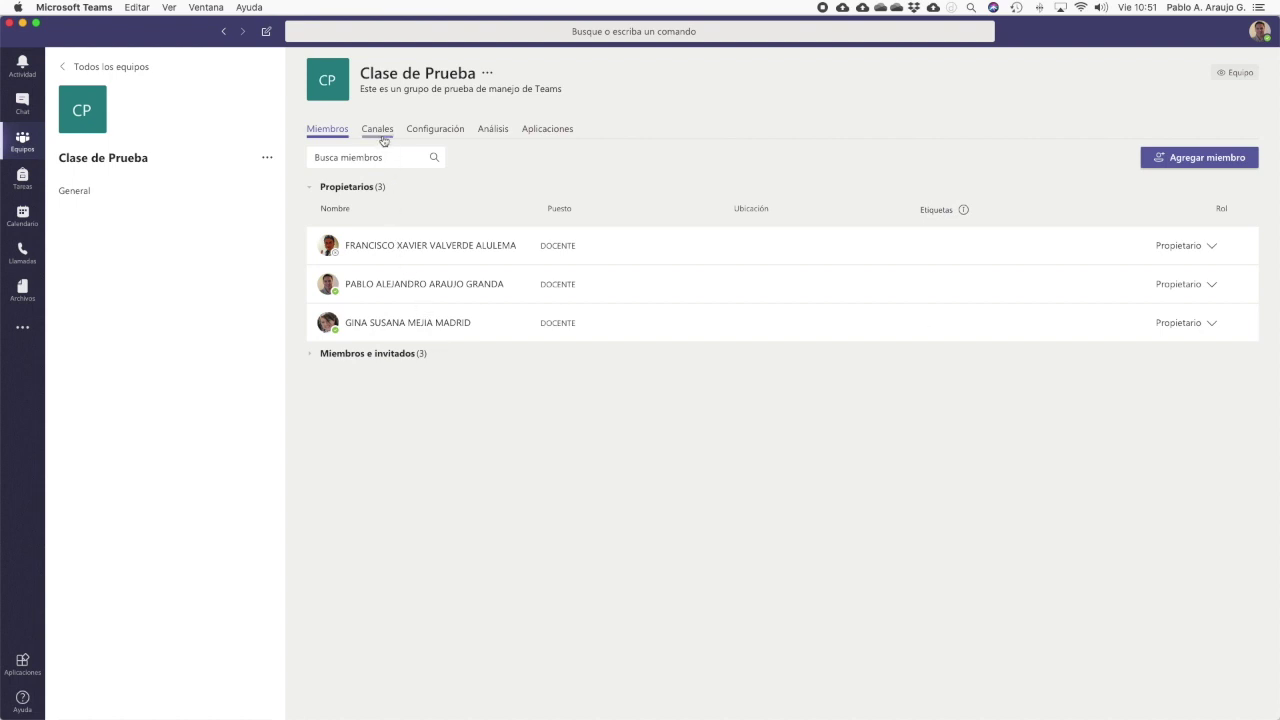
pyautogui.click(379, 131)
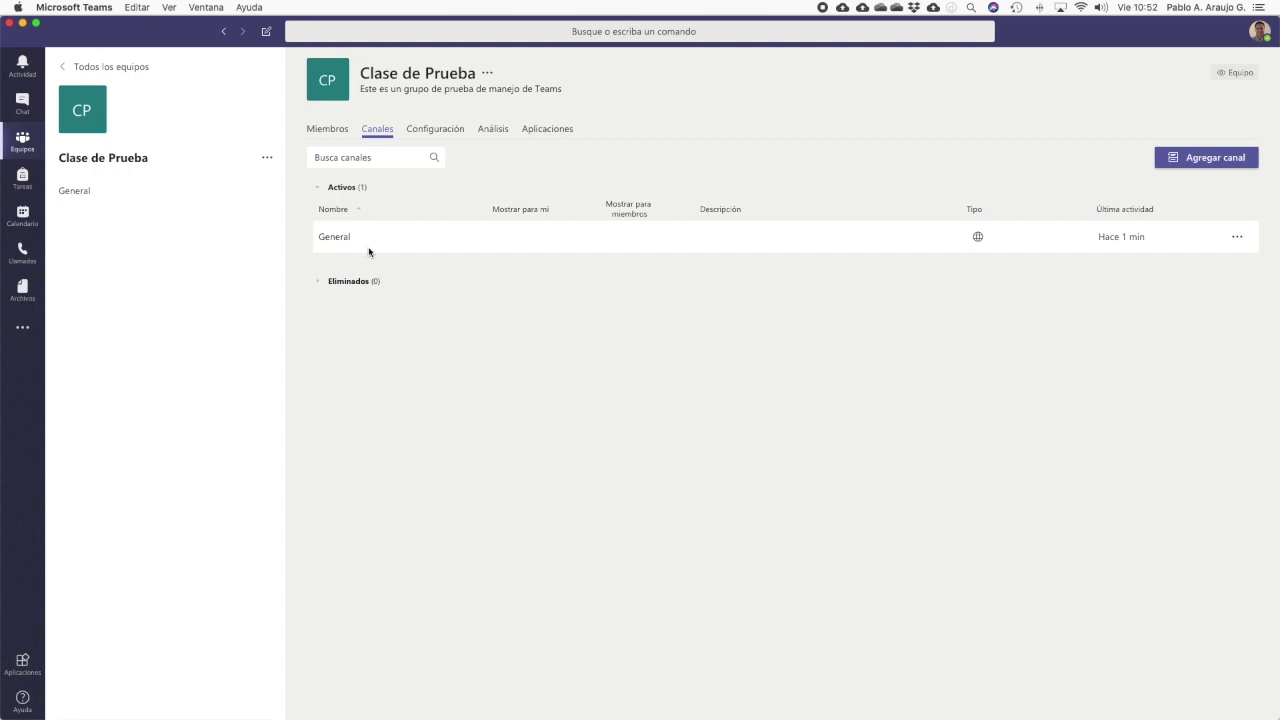
pyautogui.click(449, 131)
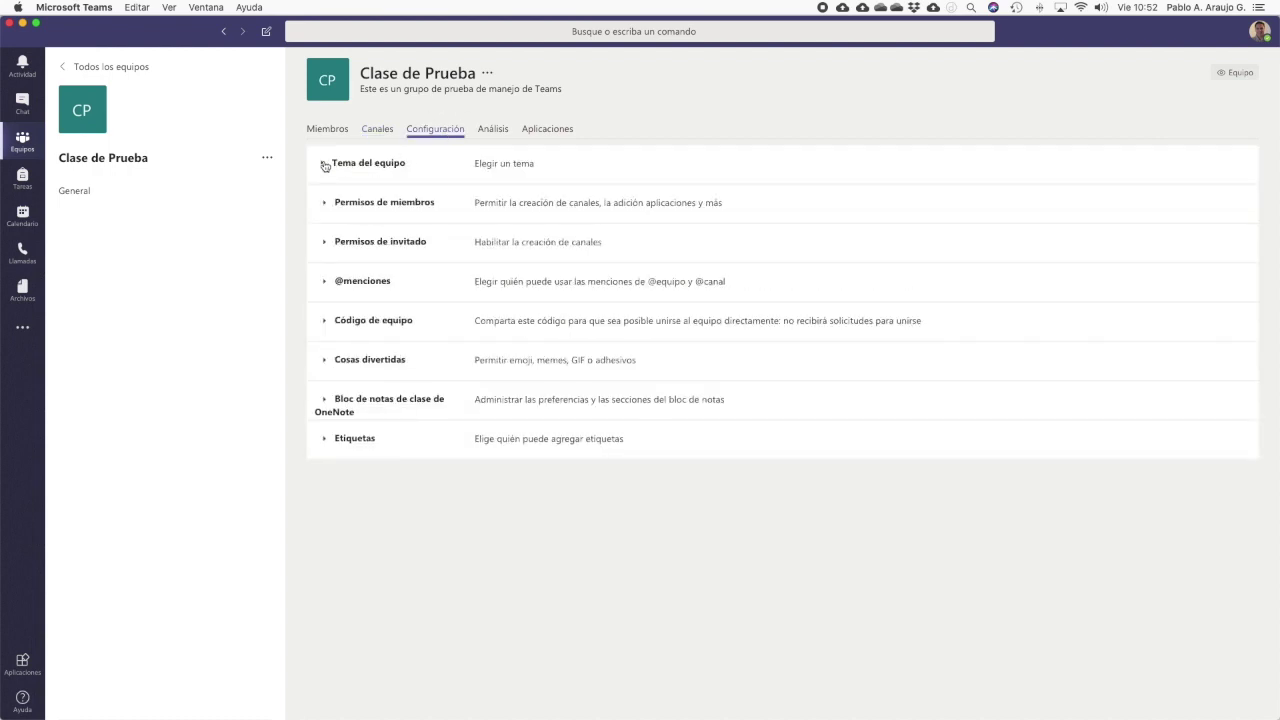
pyautogui.click(324, 165)
pyautogui.click(324, 284)
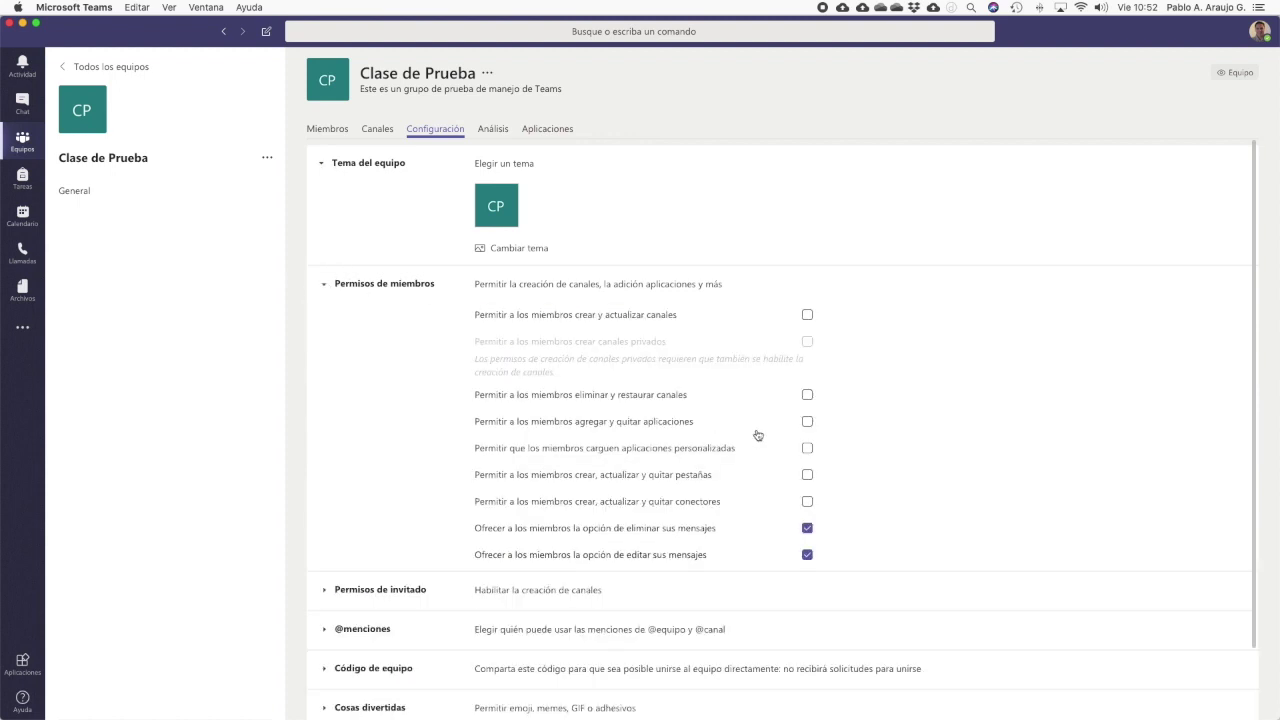
pyautogui.scroll(-2, 772, 455)
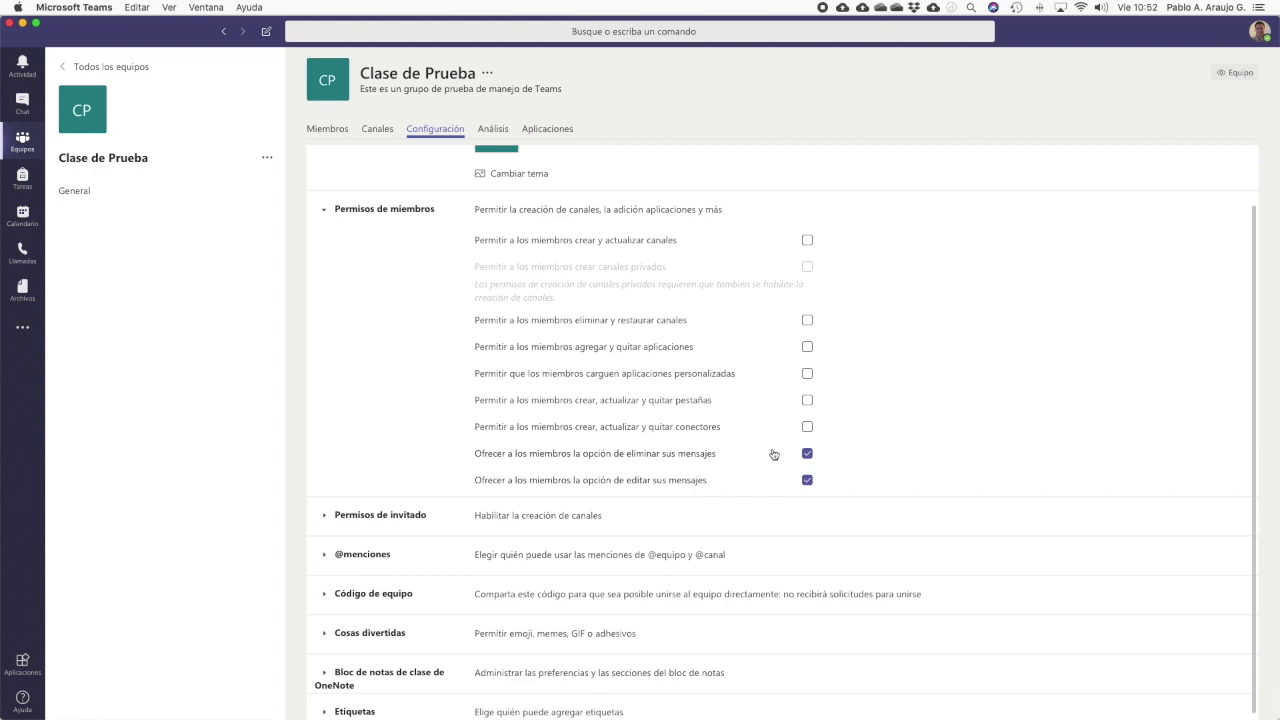
pyautogui.scroll(-1, 772, 455)
pyautogui.click(327, 506)
pyautogui.scroll(-3, 426, 520)
pyautogui.click(330, 540)
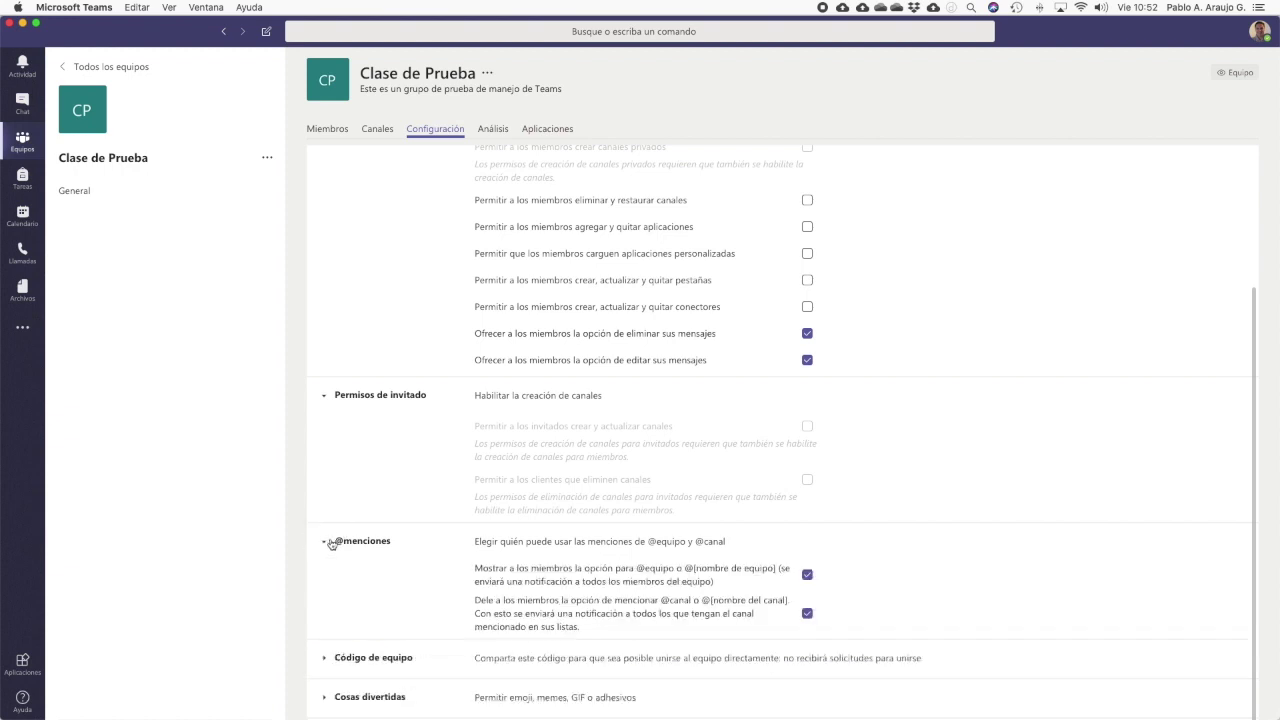
pyautogui.scroll(-2, 420, 537)
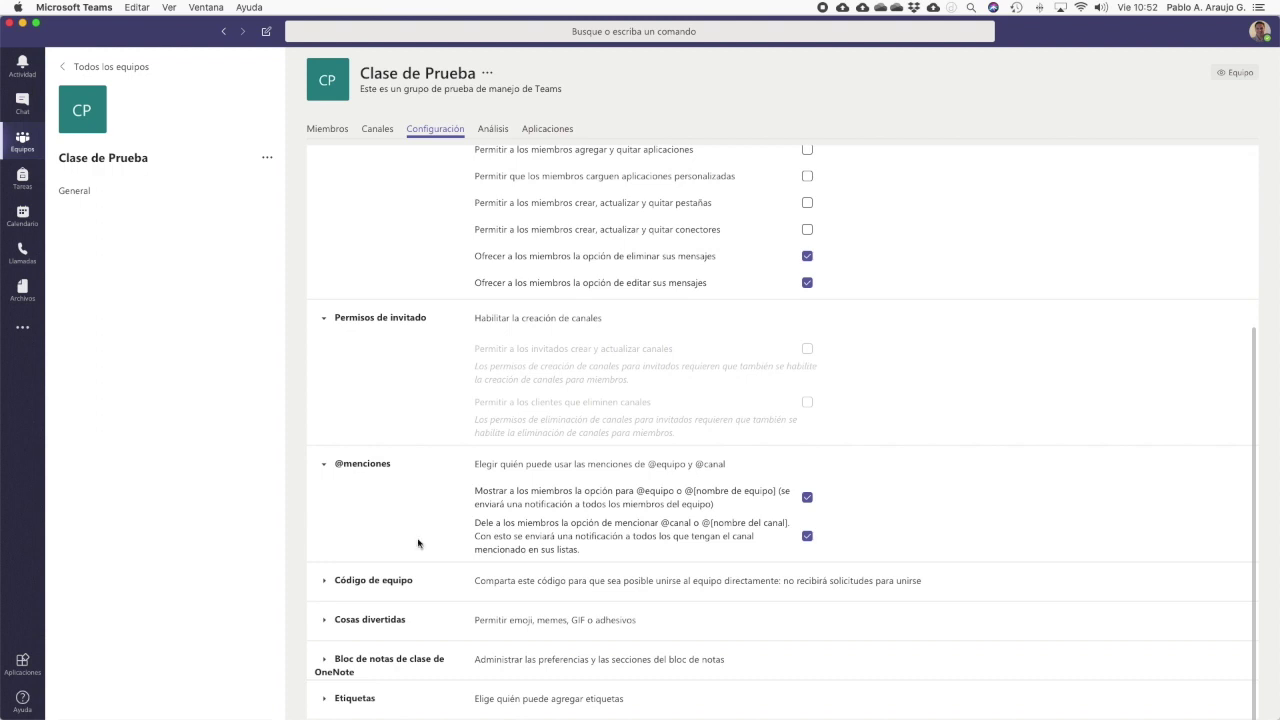
# View the Análisis and Aplicaciones tabs, then return to the Miembros tab
pyautogui.click(494, 129)
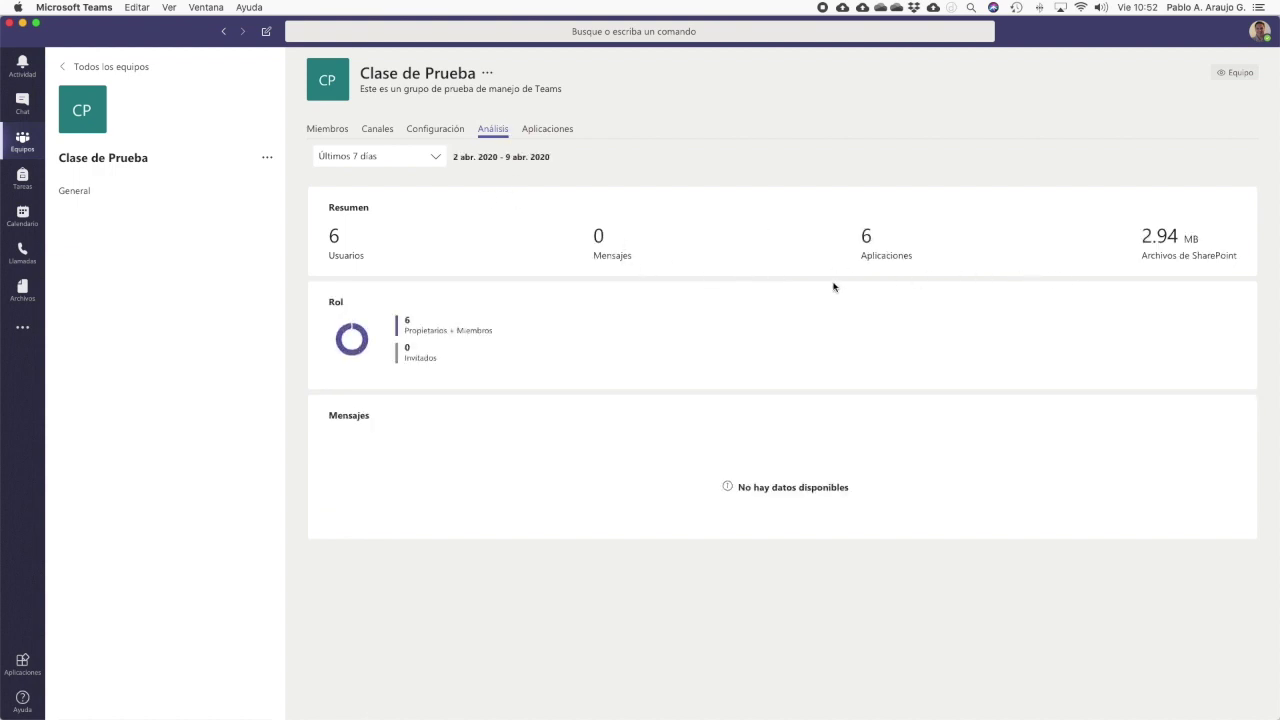
pyautogui.click(564, 131)
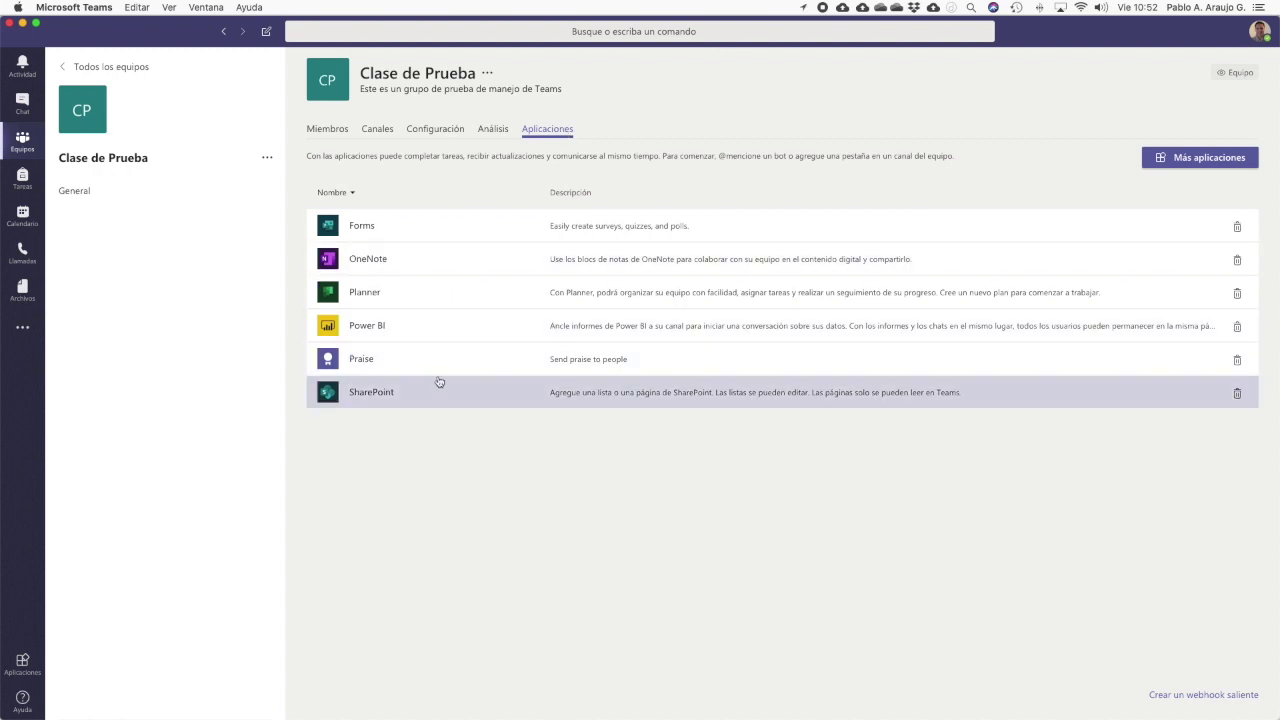
pyautogui.click(337, 131)
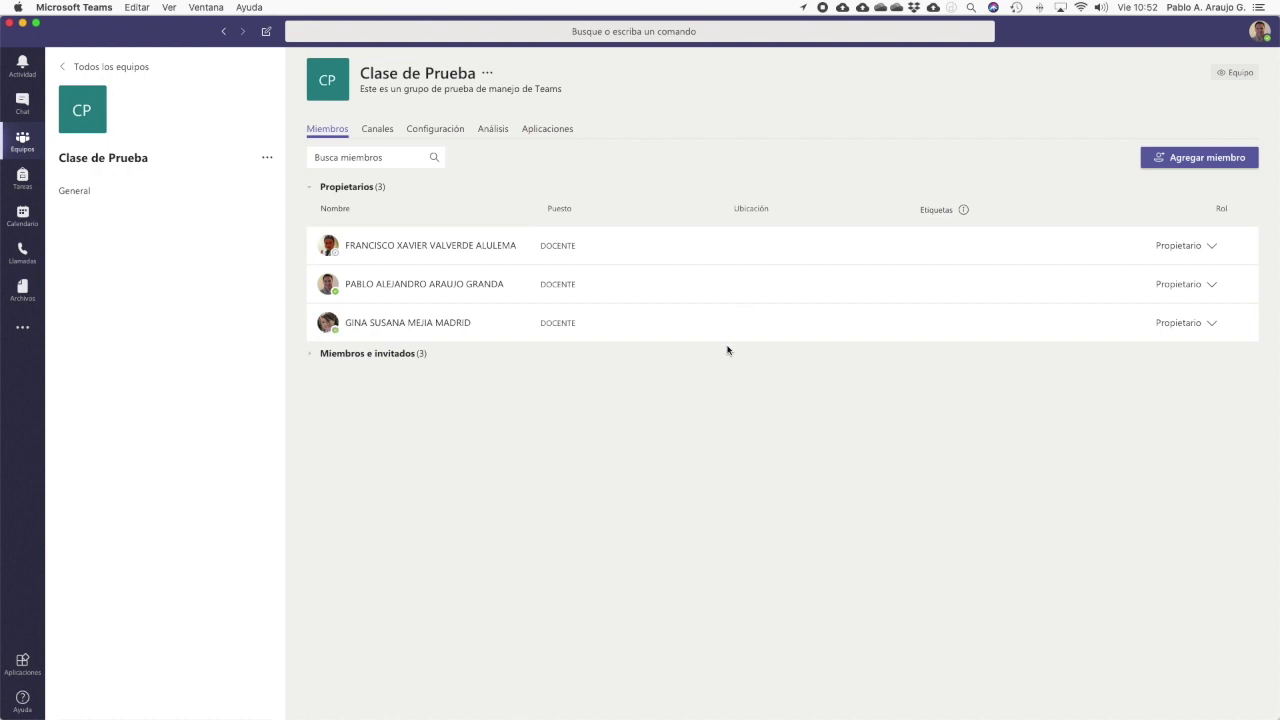
# Search for the teacher by name and add them to Clase de Prueba's members
pyautogui.click(311, 355)
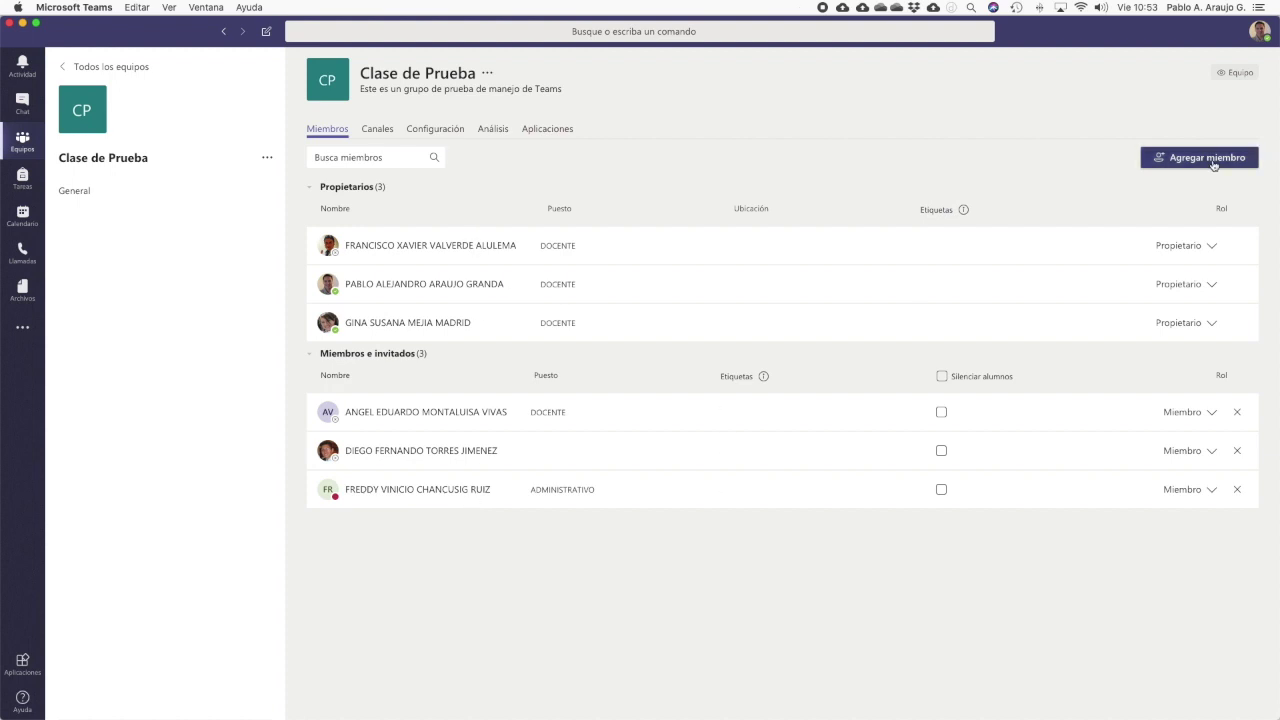
pyautogui.click(1210, 162)
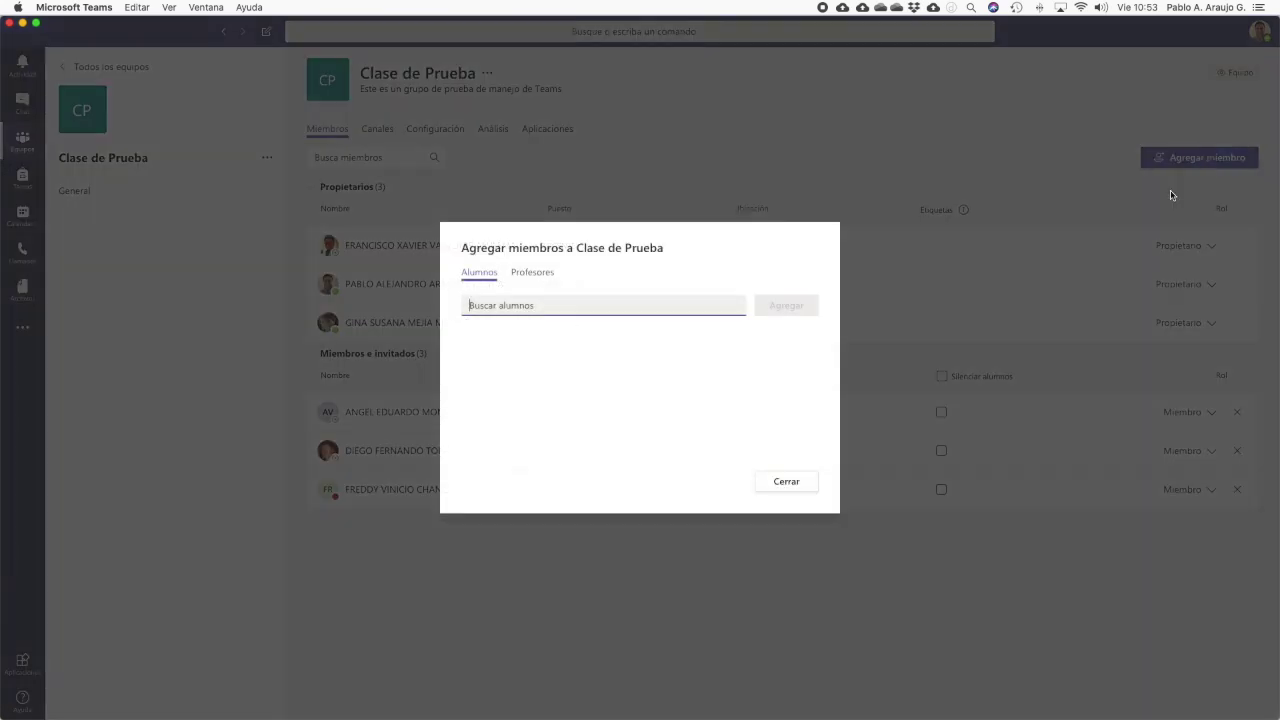
pyautogui.write('monte')
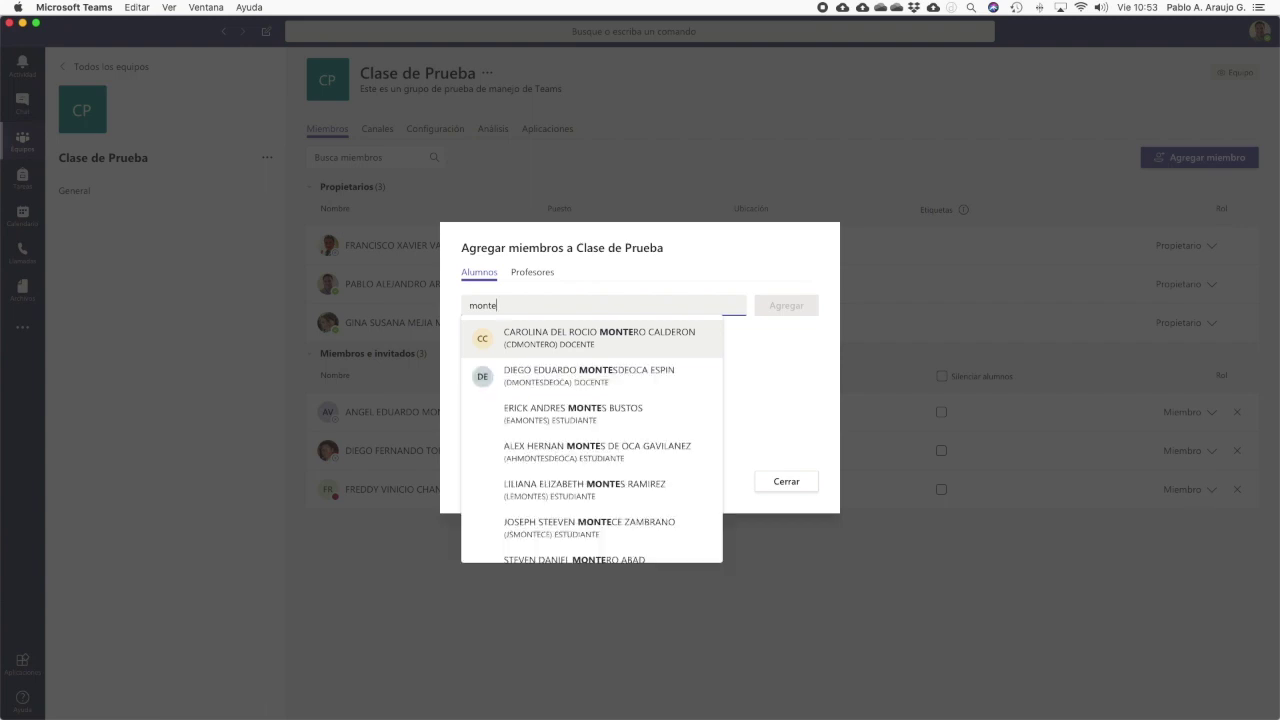
pyautogui.click(643, 350)
pyautogui.click(791, 308)
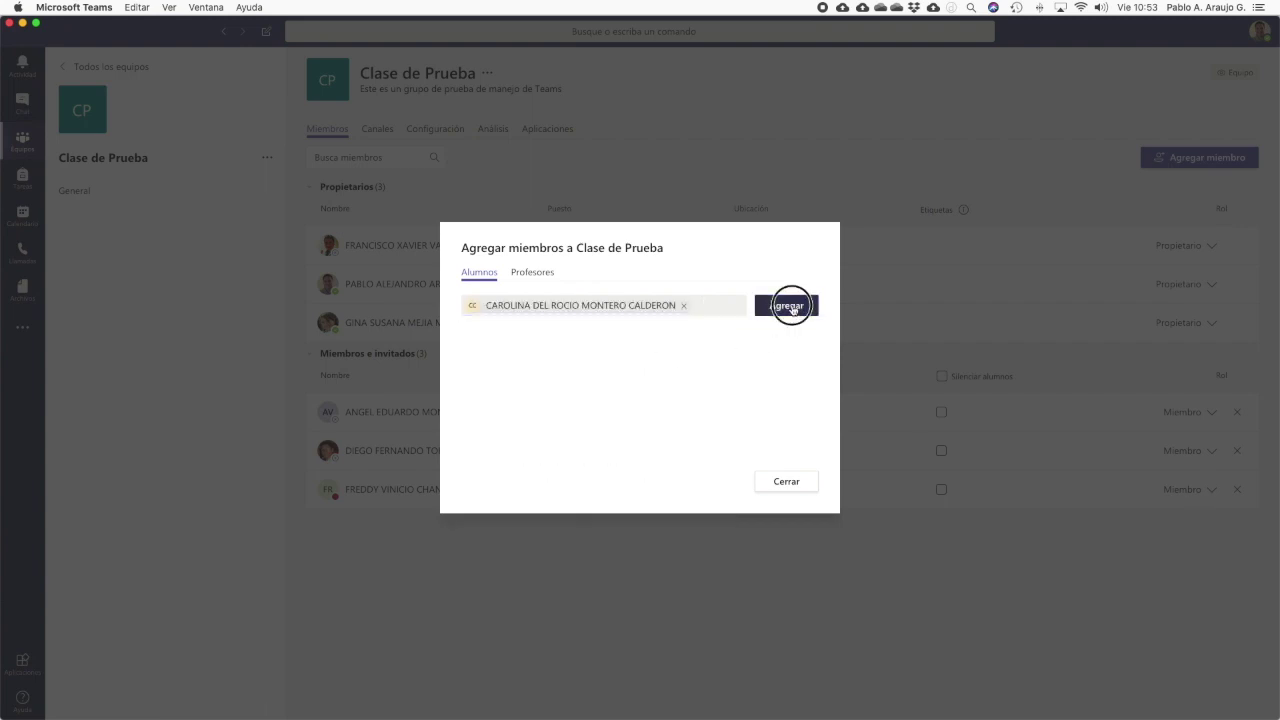
pyautogui.click(783, 481)
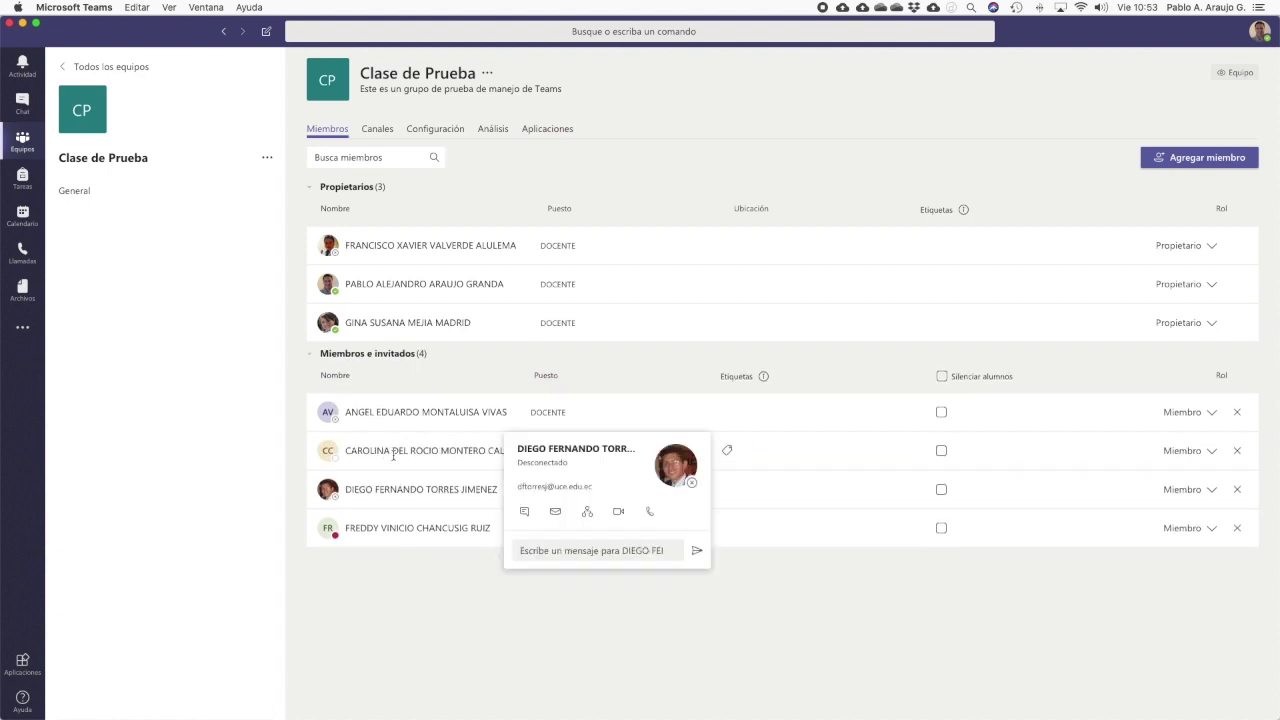
pyautogui.moveTo(505, 460)
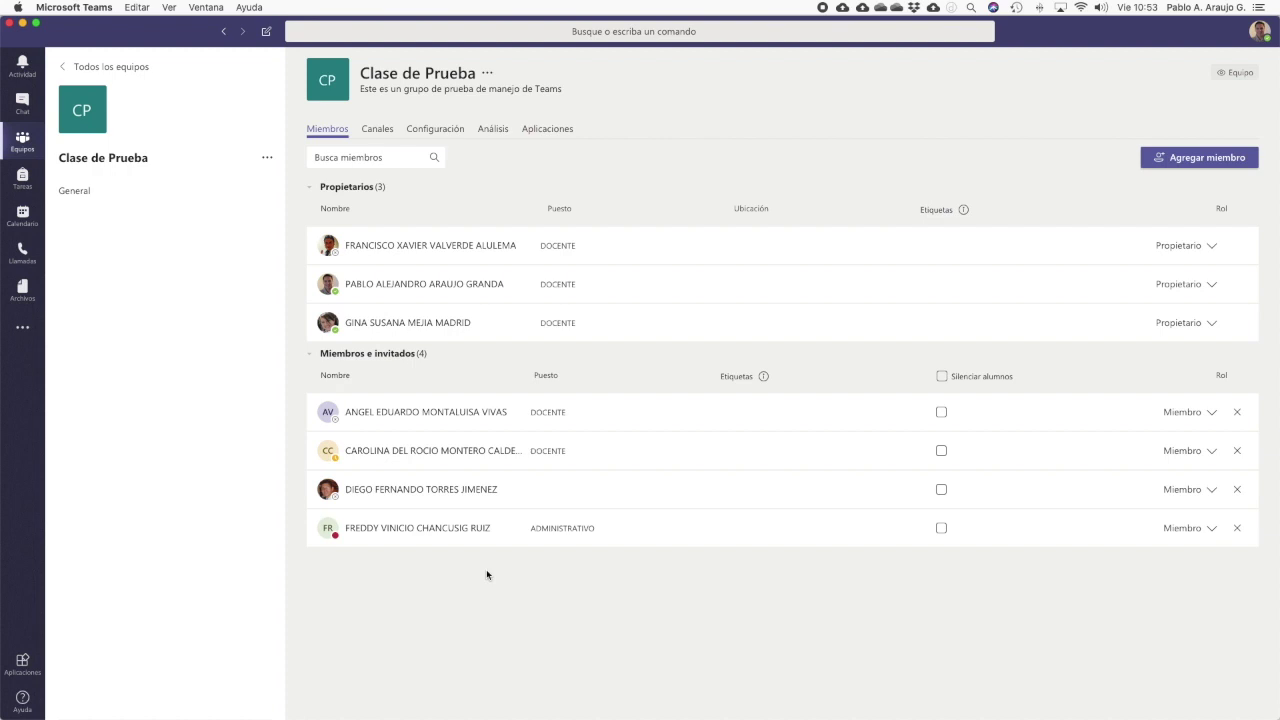
pyautogui.click(268, 161)
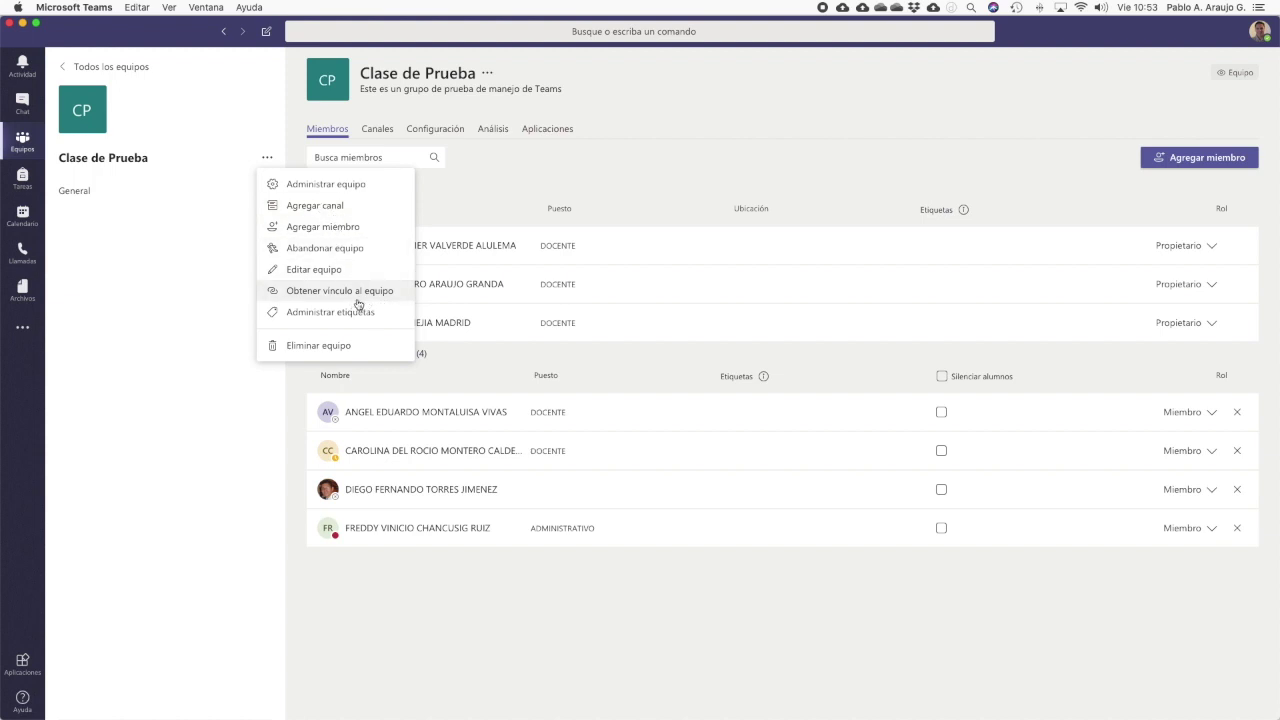
# Copy Clase de Prueba's link from Obtener vínculo al equipo
pyautogui.click(328, 296)
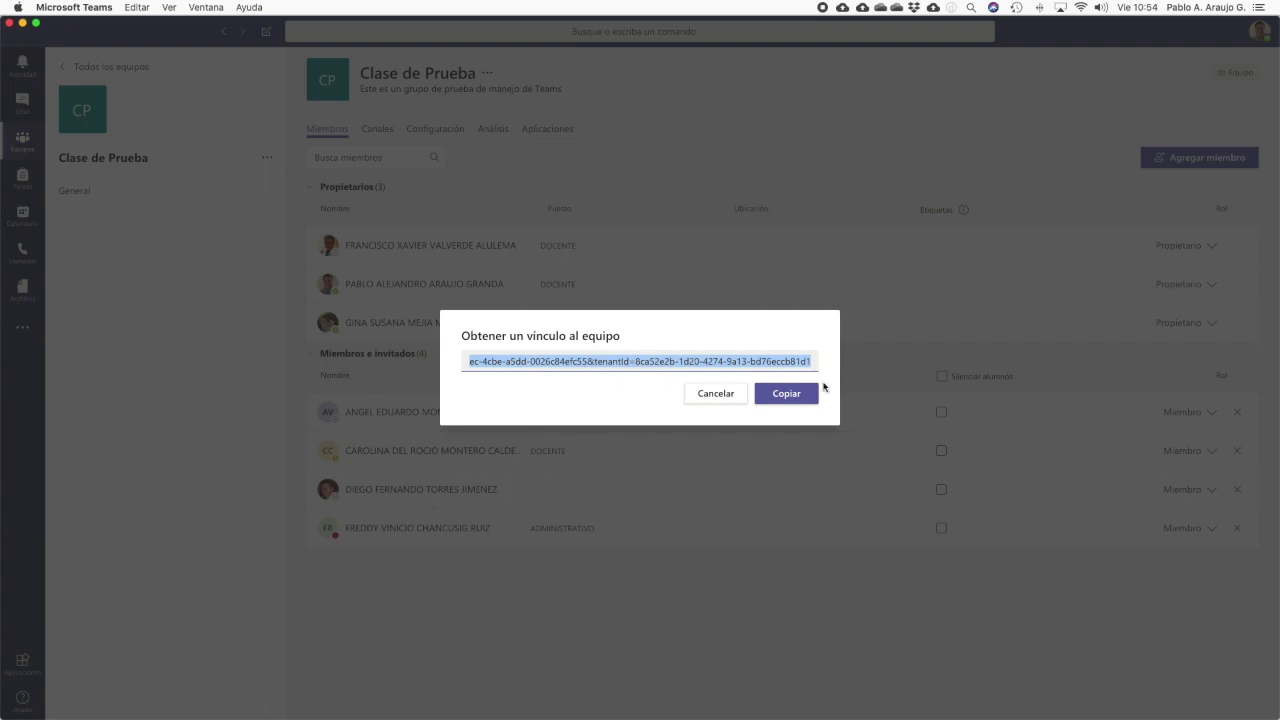
pyautogui.click(812, 396)
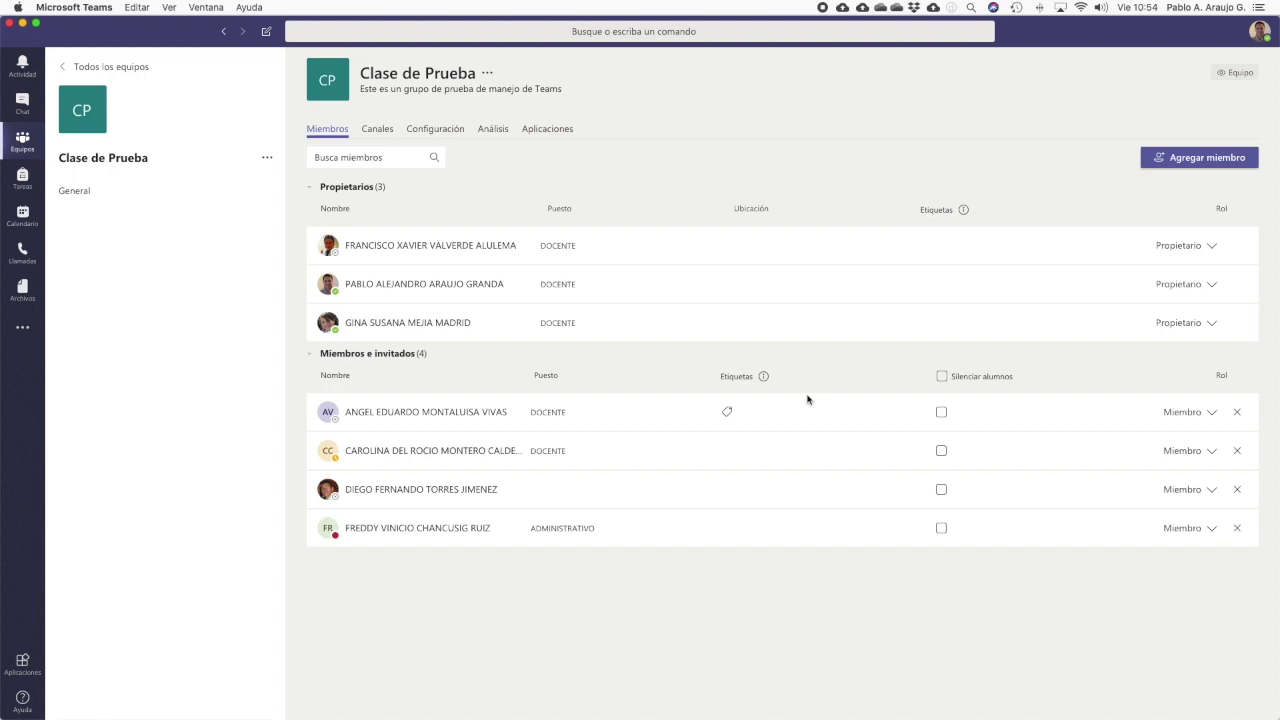
pyautogui.moveTo(690, 714)
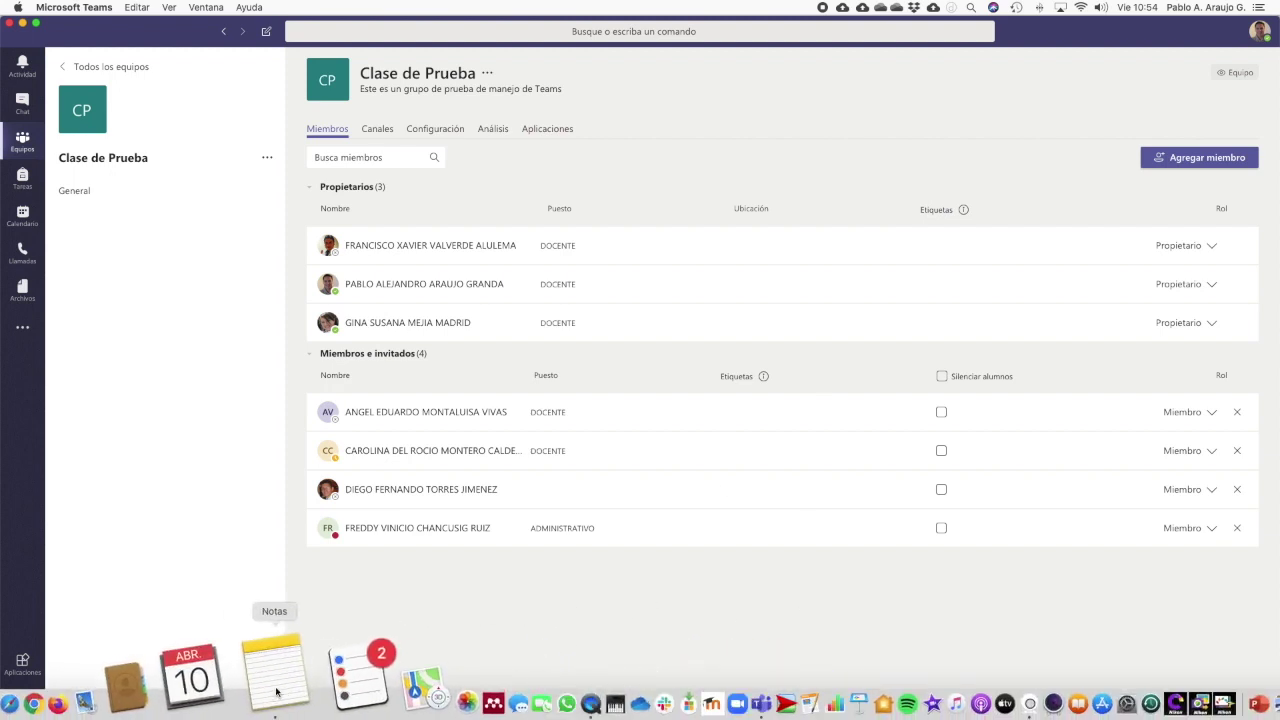
# Paste the team link into a new note in Notes, then switch back to Teams
pyautogui.click(281, 684)
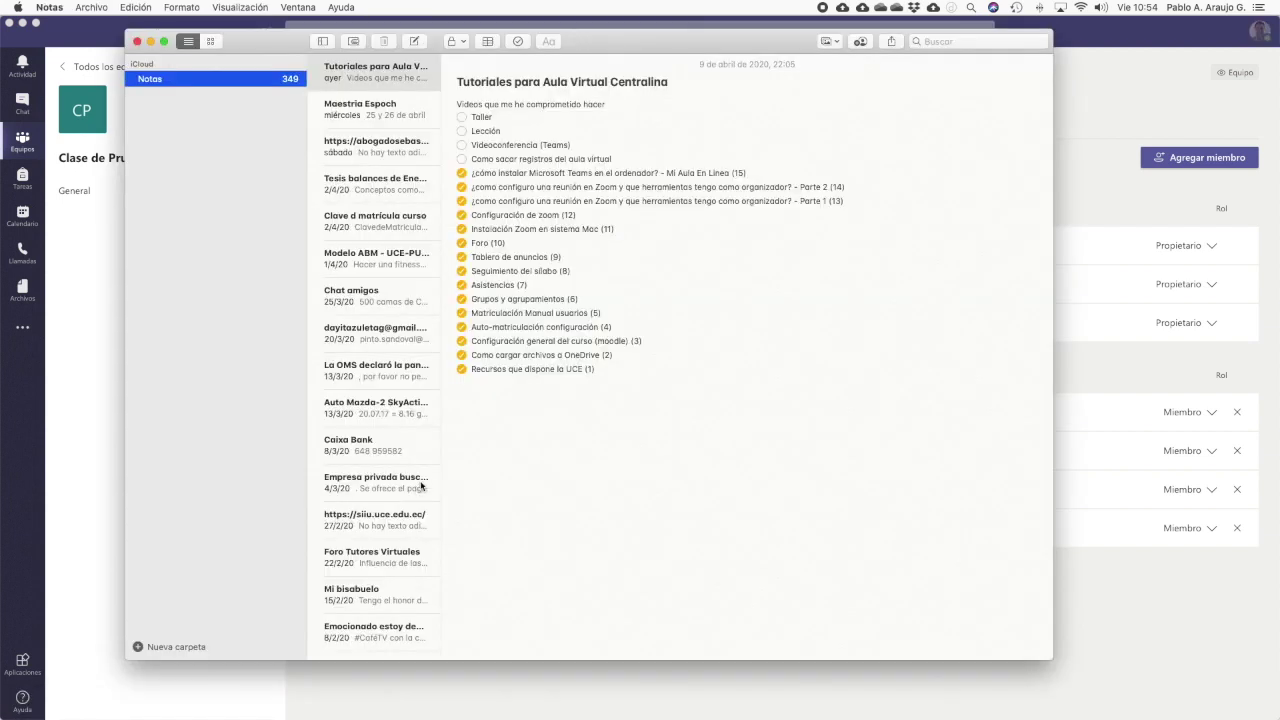
pyautogui.click(414, 41)
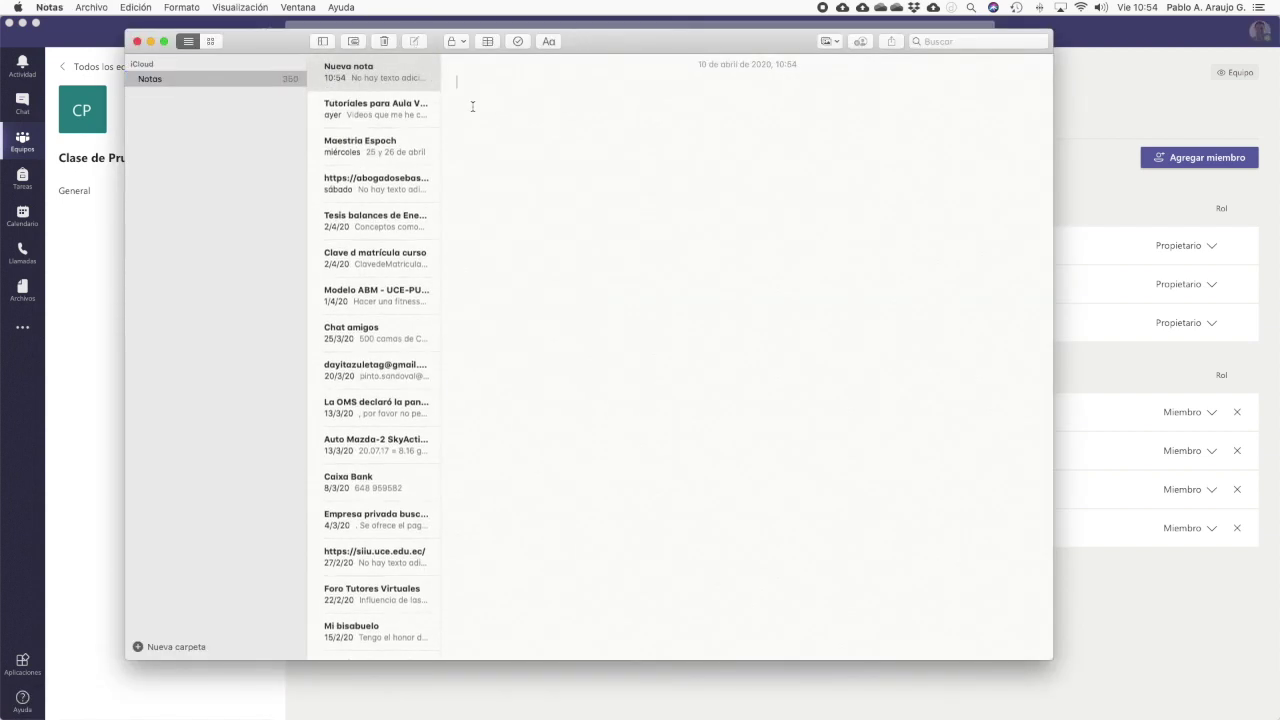
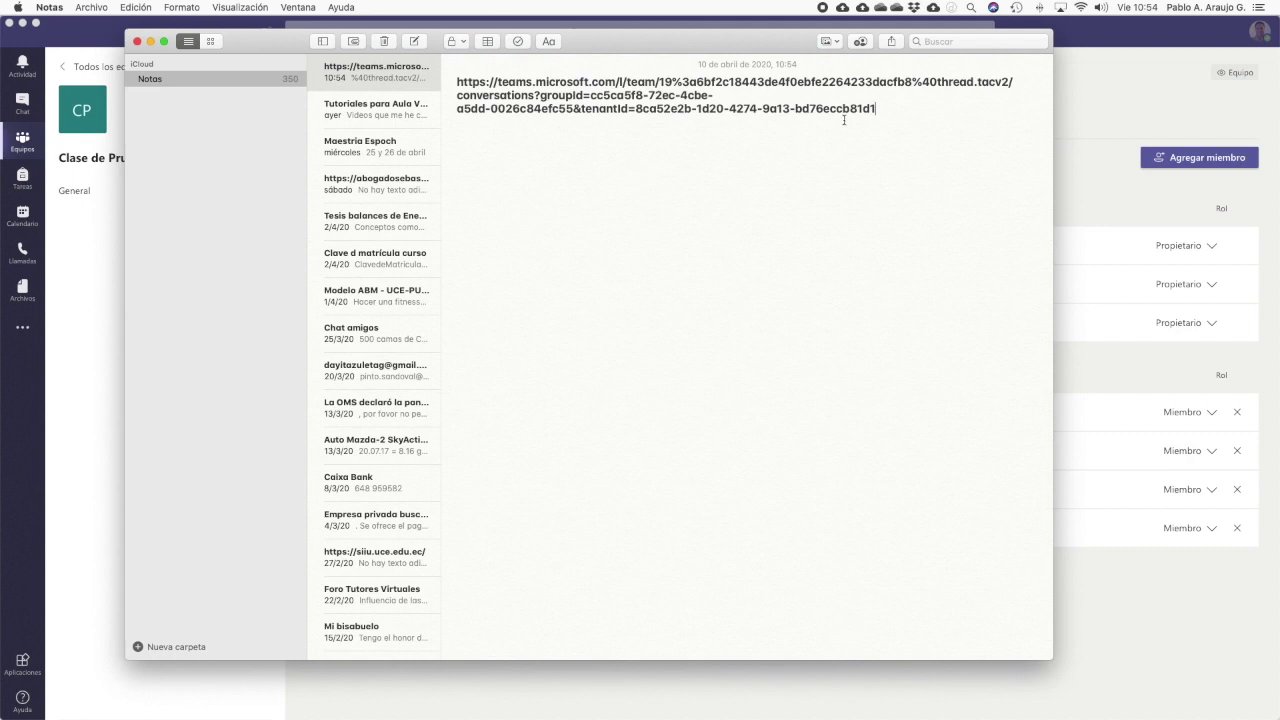
pyautogui.moveTo(877, 108); pyautogui.dragTo(455, 80)
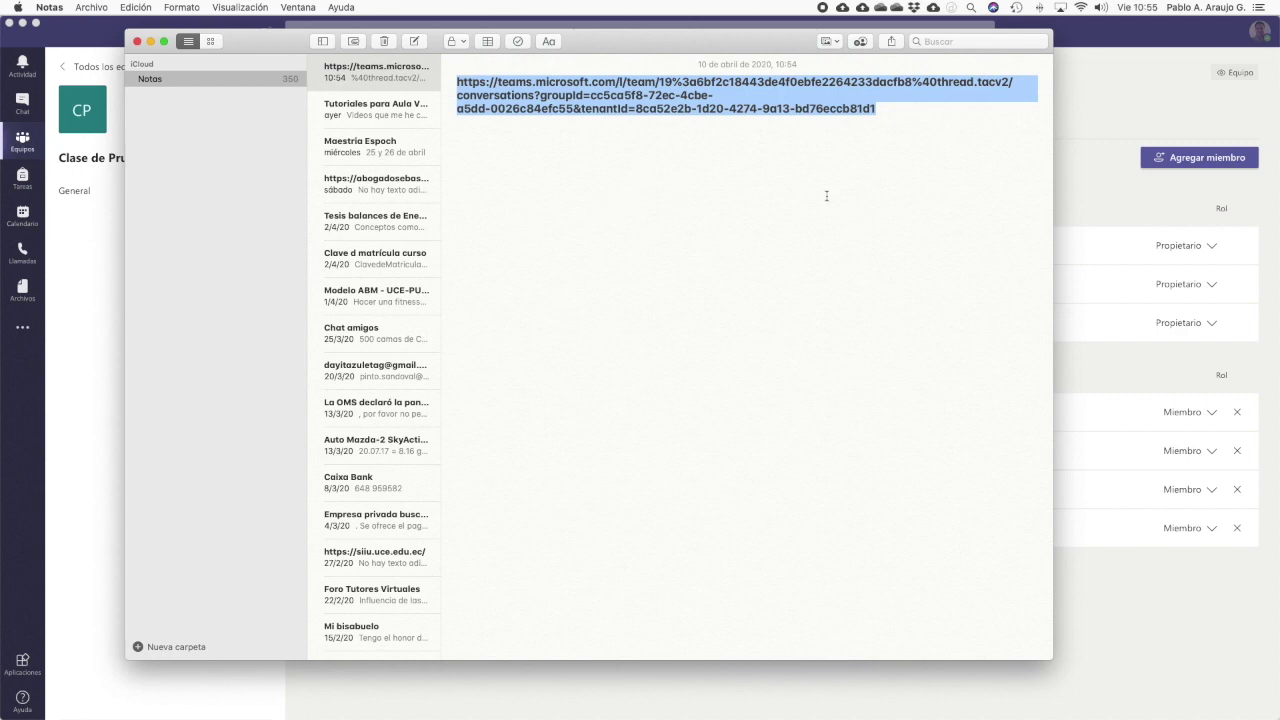
pyautogui.click(1070, 141)
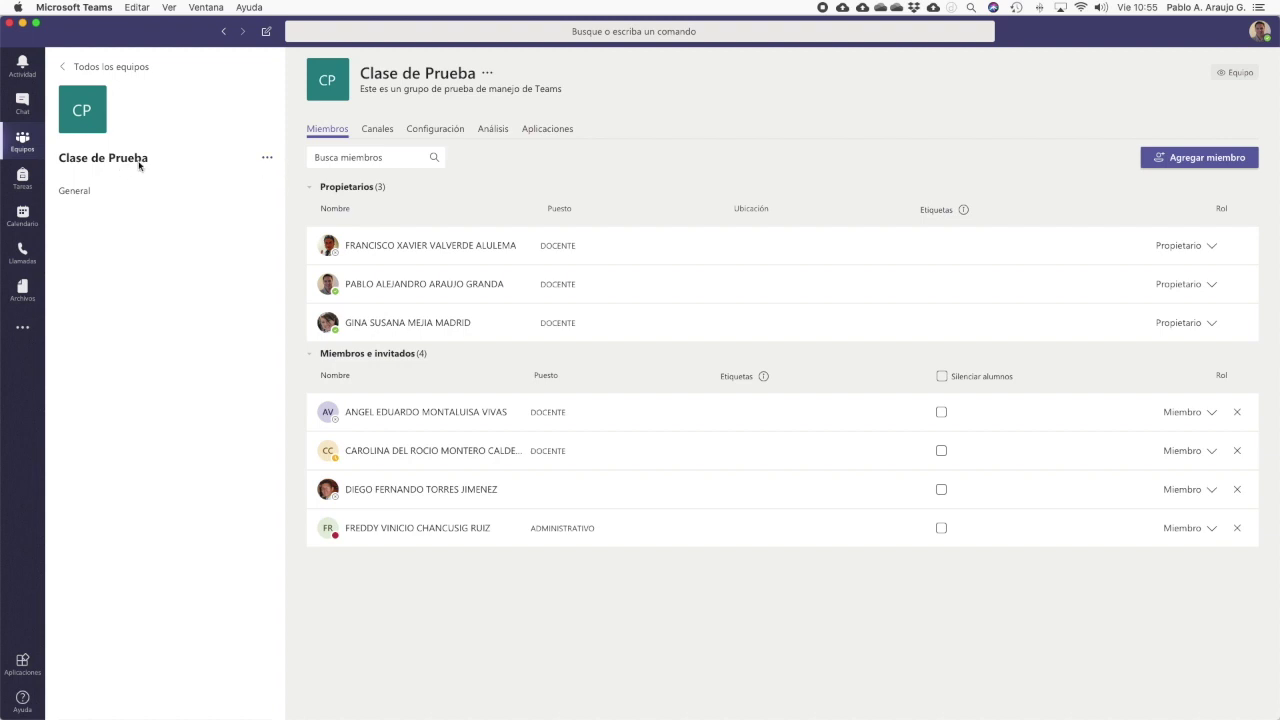
pyautogui.click(266, 158)
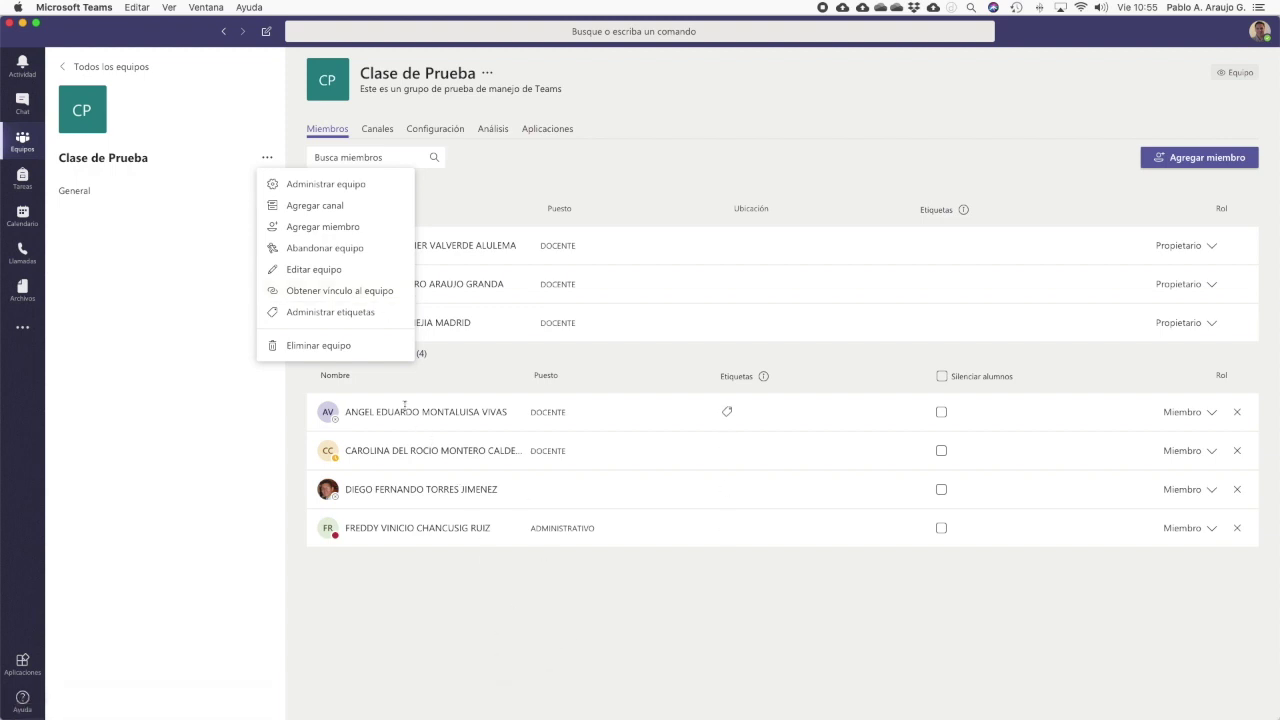
pyautogui.click(368, 291)
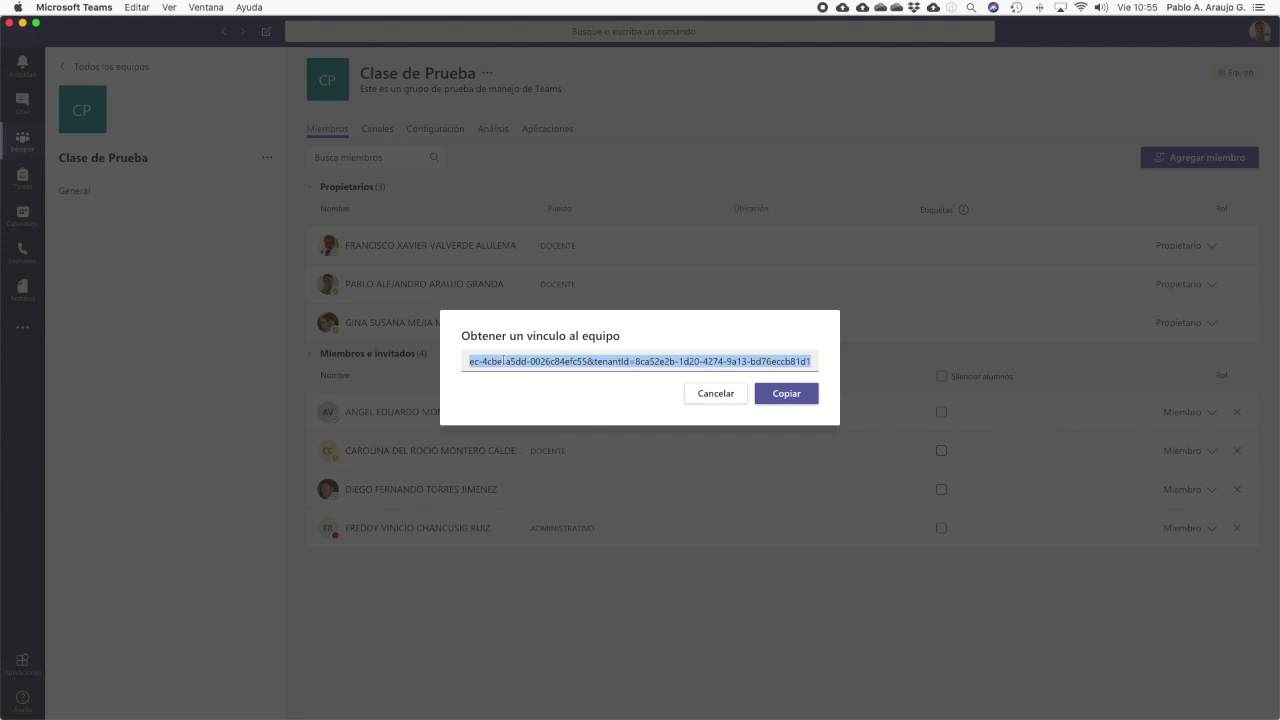
pyautogui.click(803, 398)
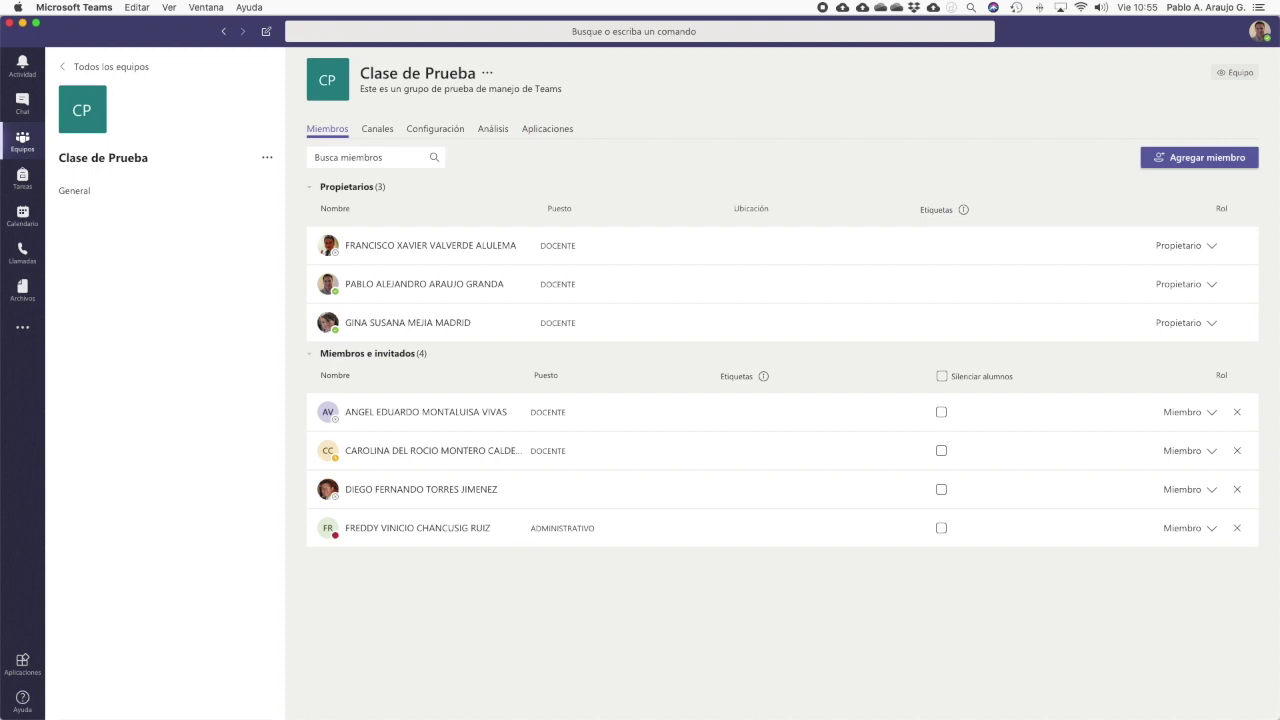
pyautogui.click(276, 698)
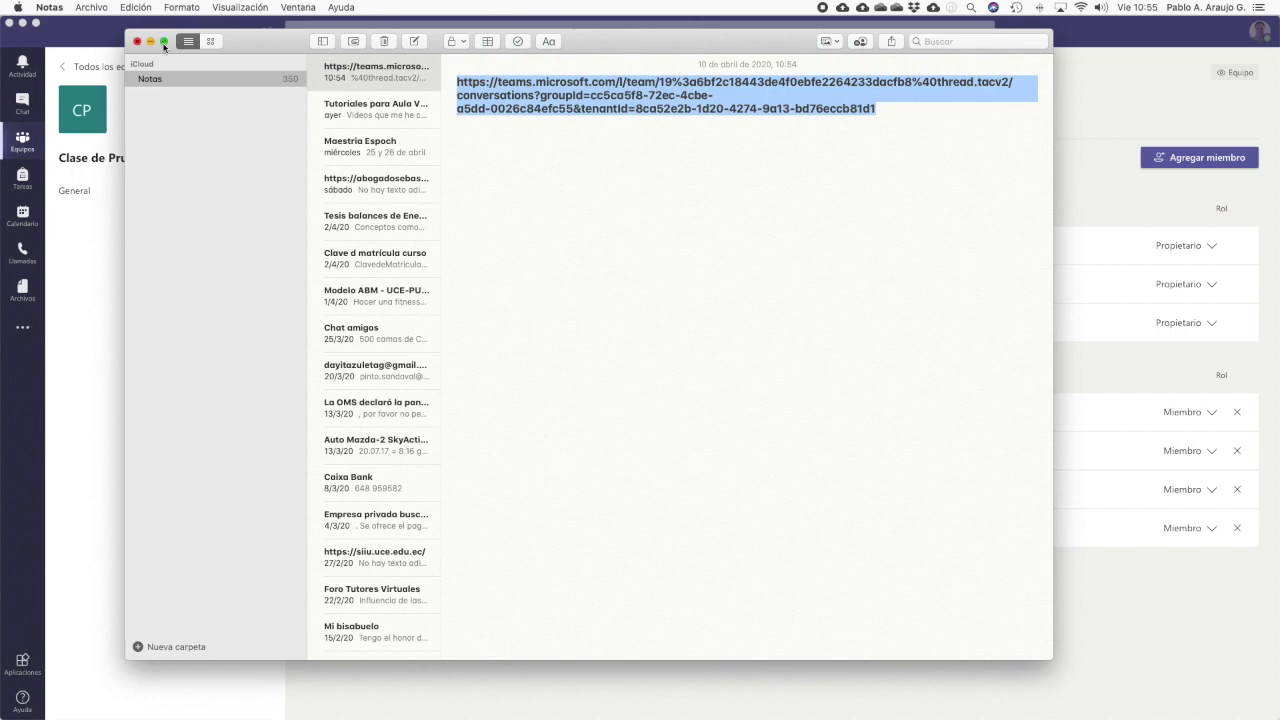
pyautogui.click(139, 41)
pyautogui.click(575, 390)
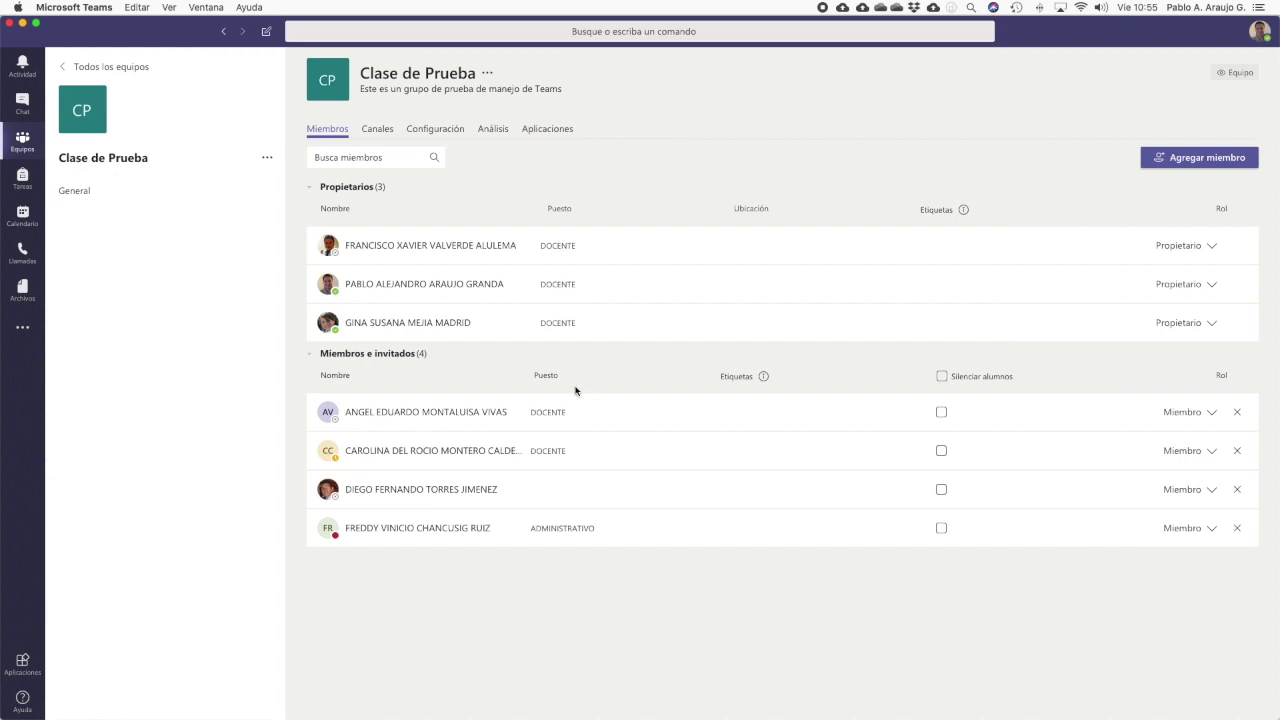